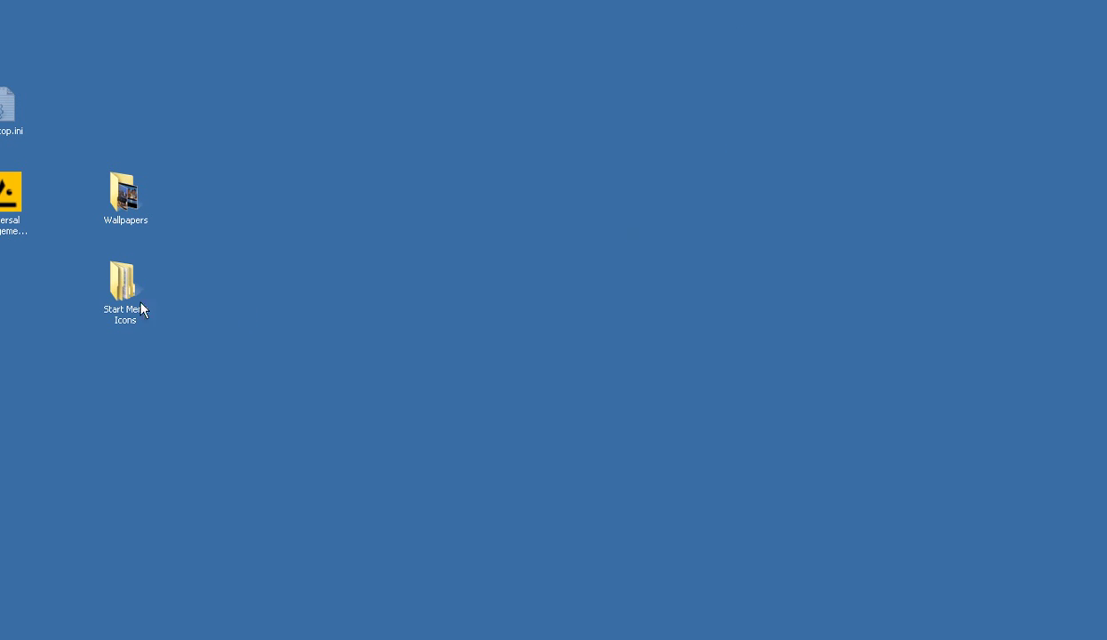
Pack the starticons folder in Start Menu Icons into starticons.tar with 7-Zip
double_click(141, 303)
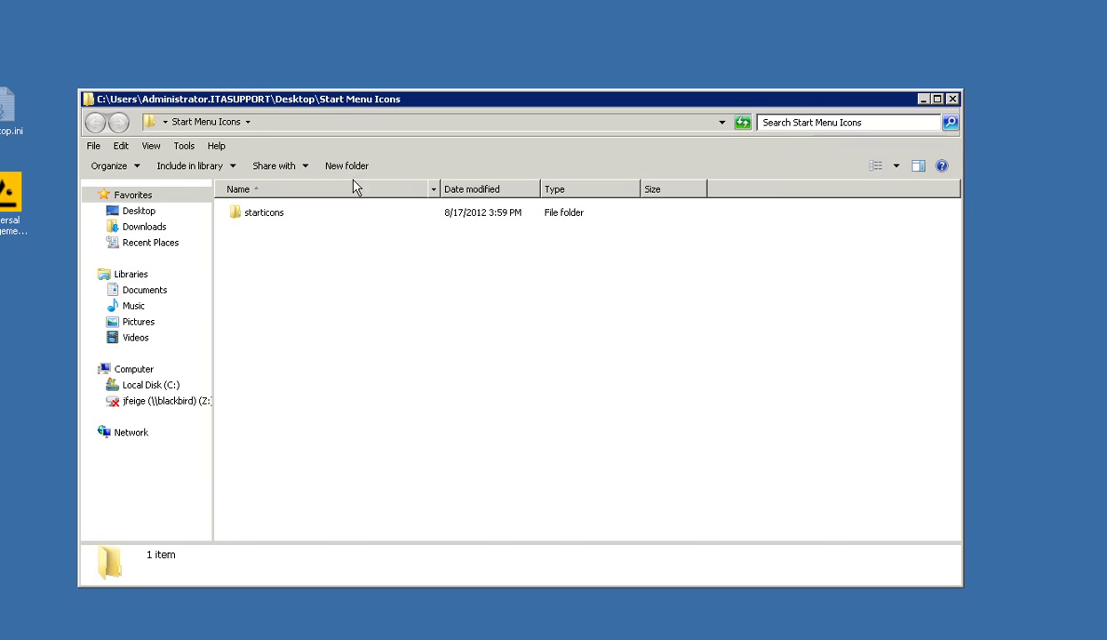
double_click(263, 212)
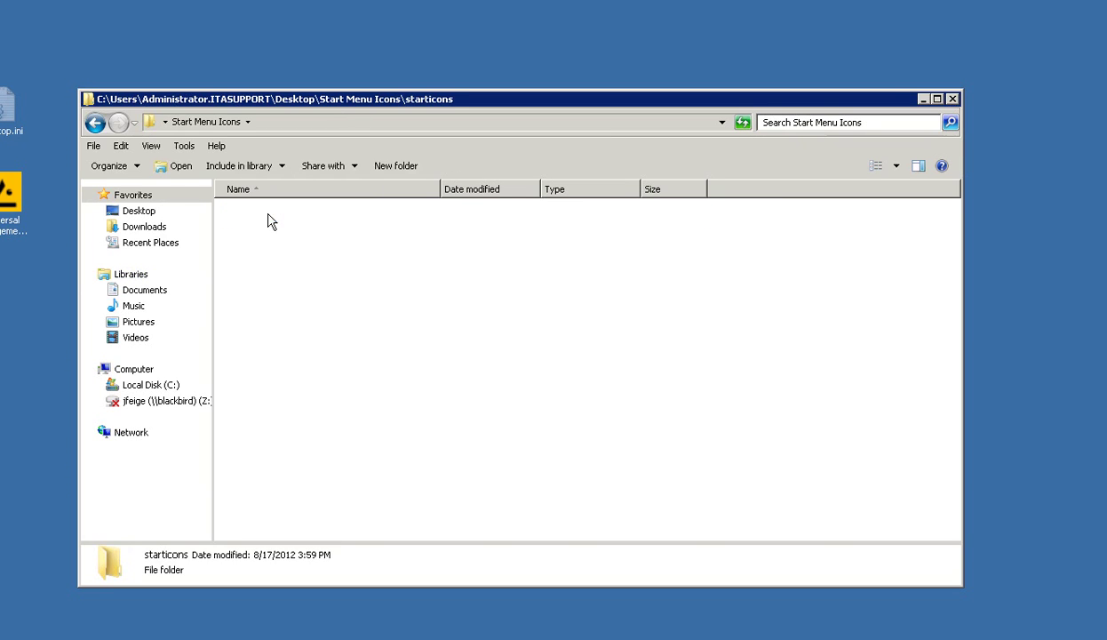
click(212, 129)
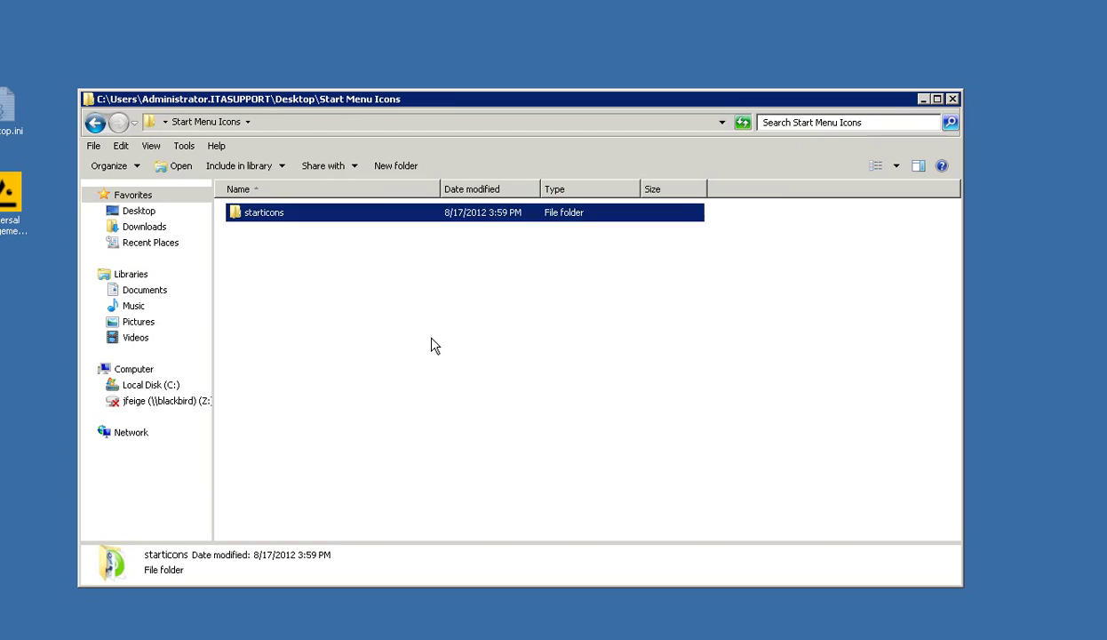
right_click(276, 217)
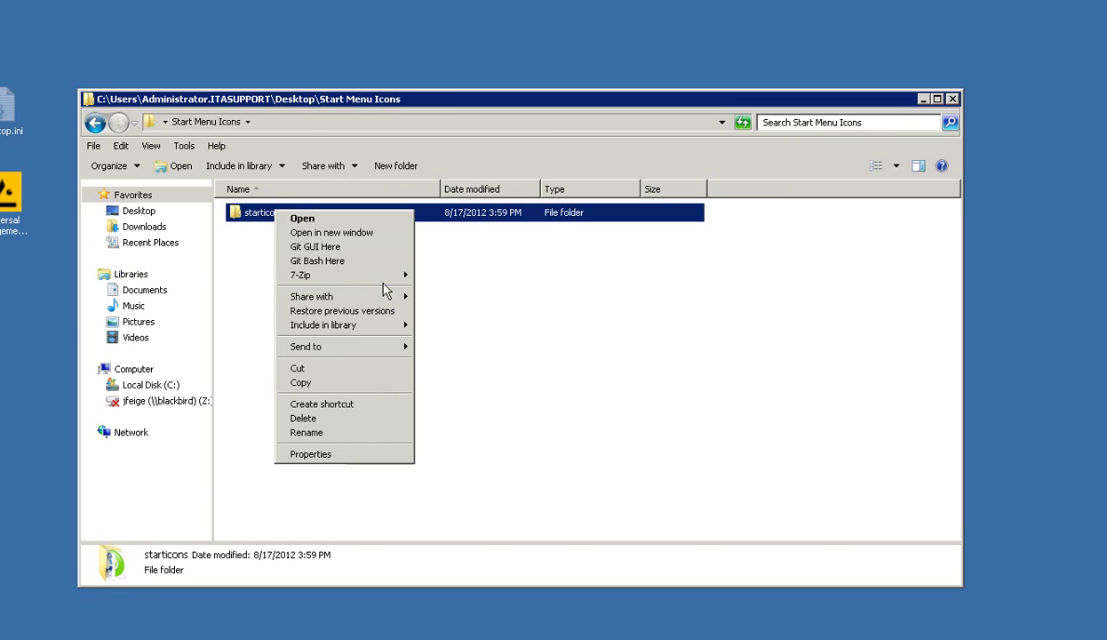
mouse_move(382, 281)
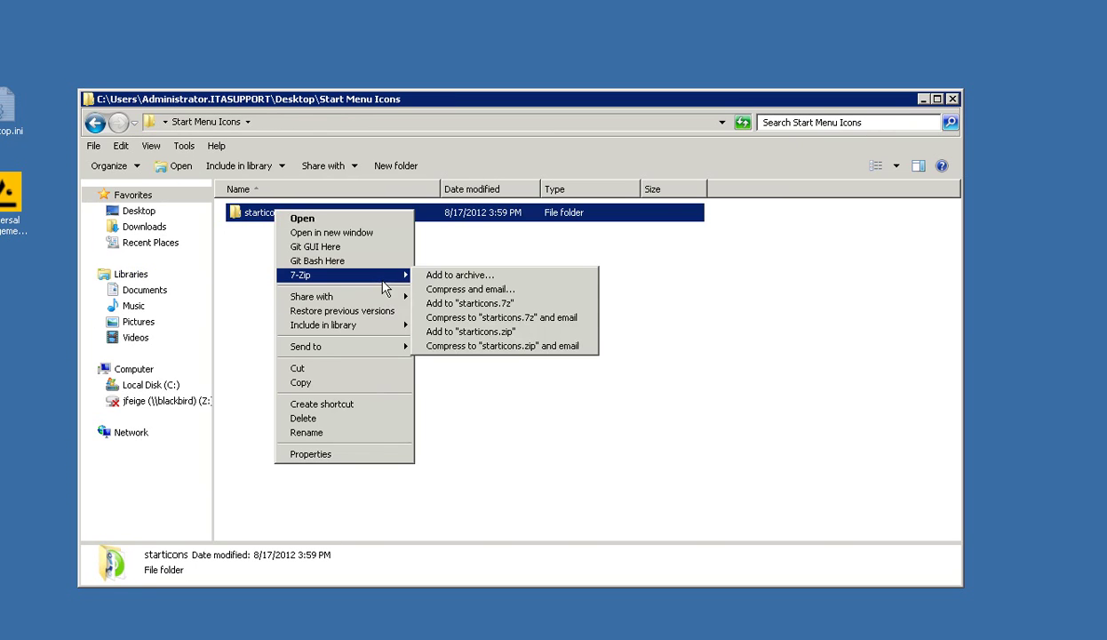
click(498, 279)
click(444, 197)
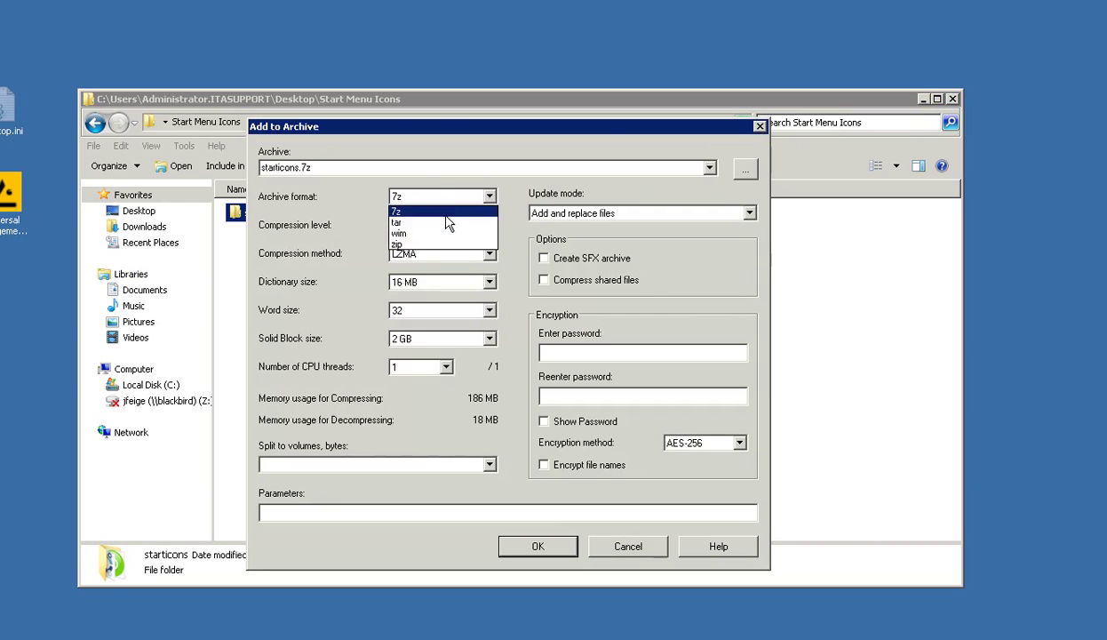
click(446, 223)
click(544, 544)
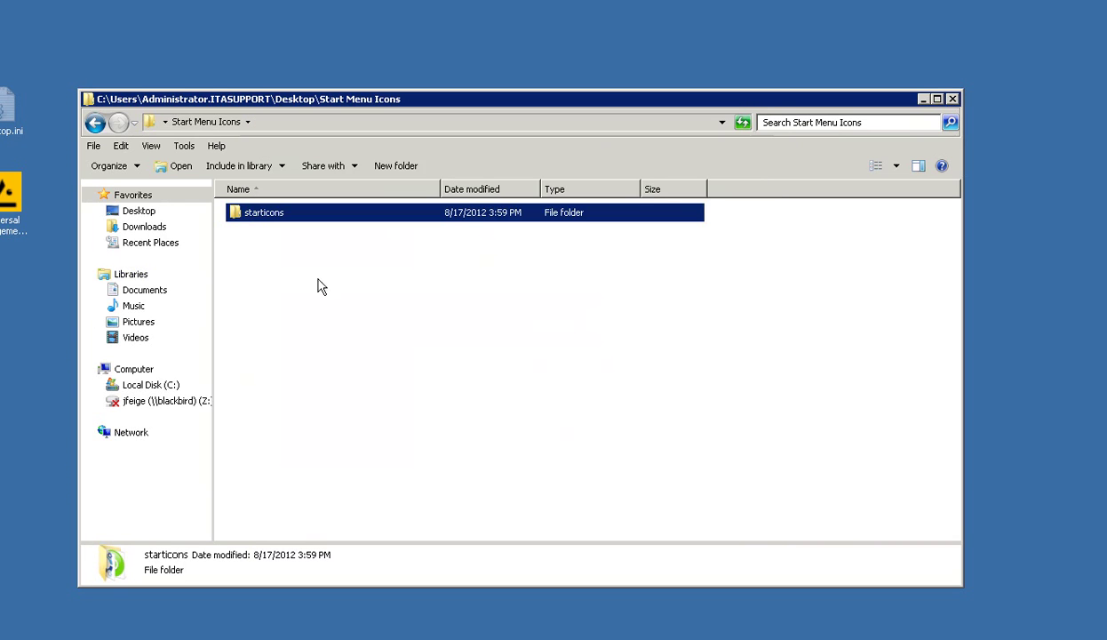
Compress starticons.tar into starticons.tar.bz2 using the bzip2 format
right_click(281, 232)
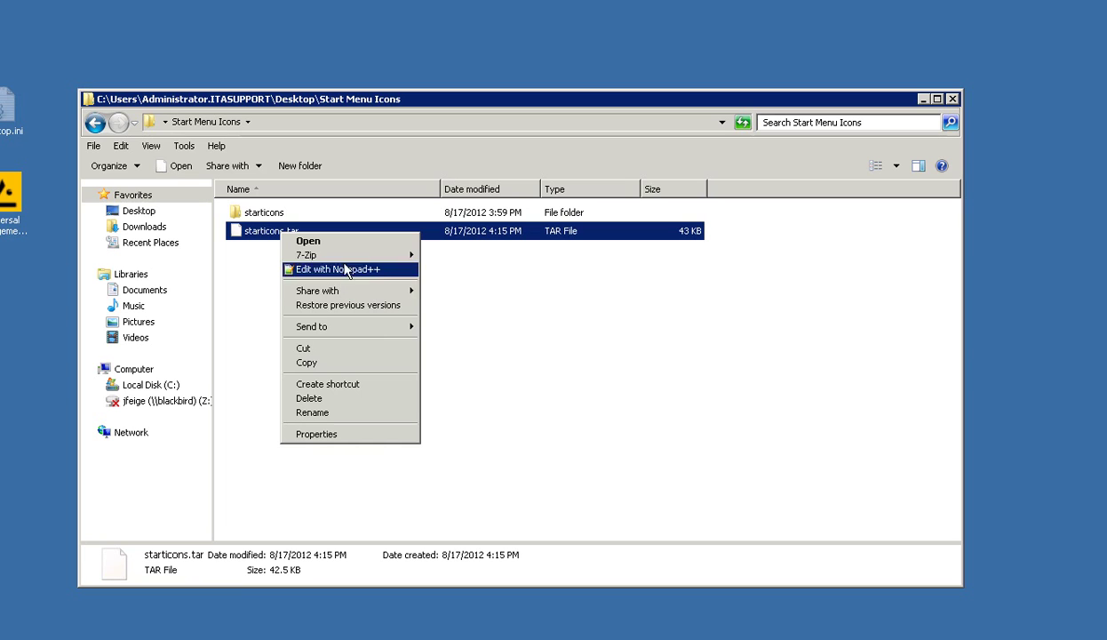
mouse_move(350, 258)
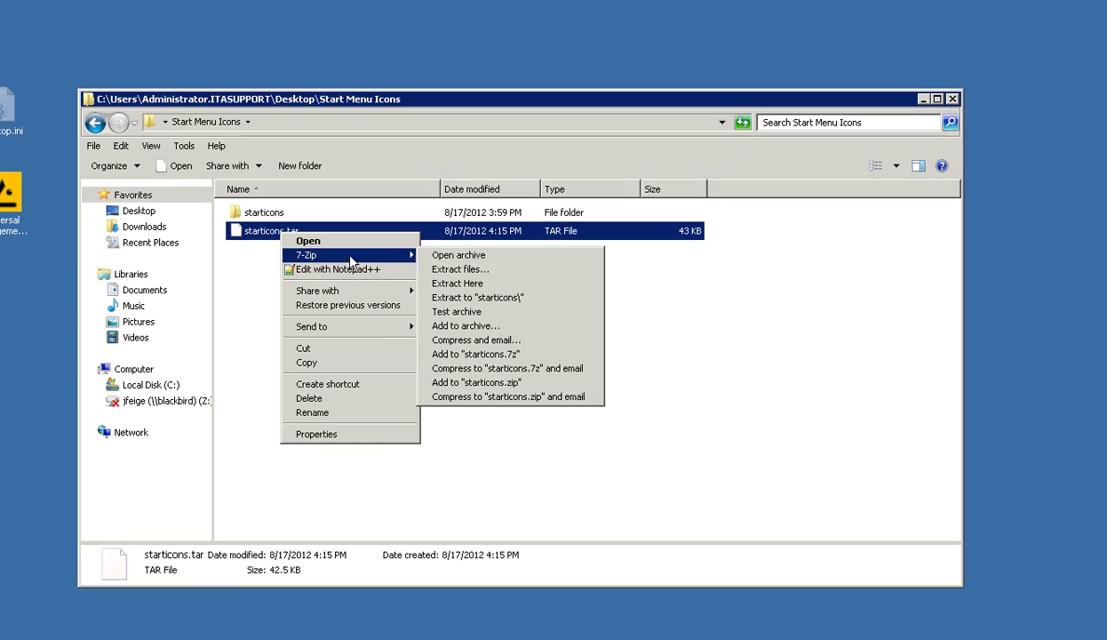
click(464, 327)
click(419, 199)
click(425, 222)
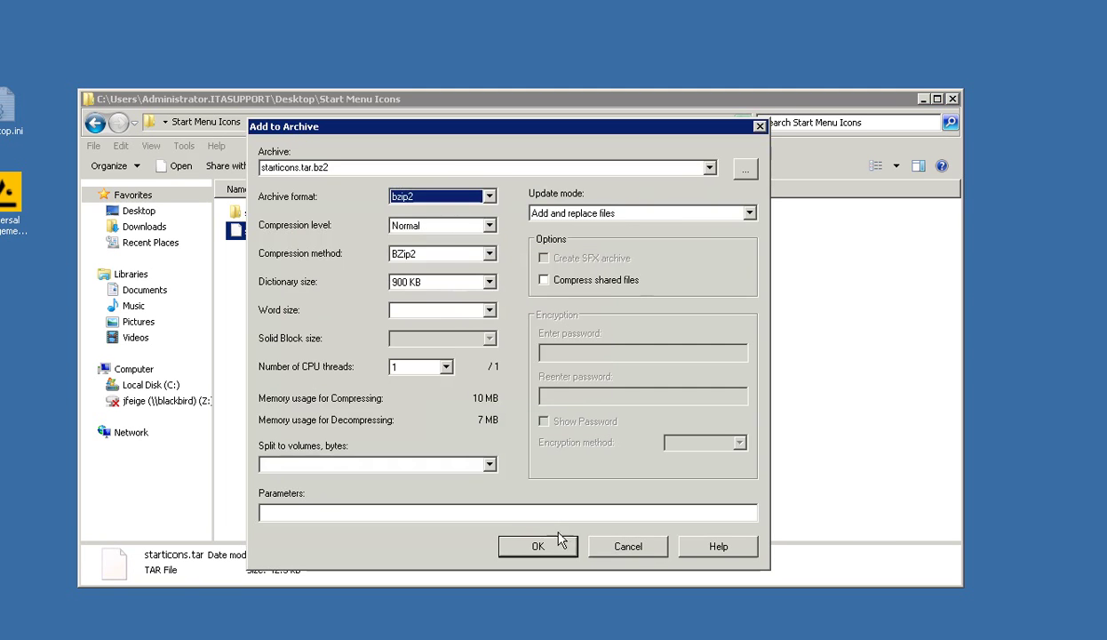
click(539, 544)
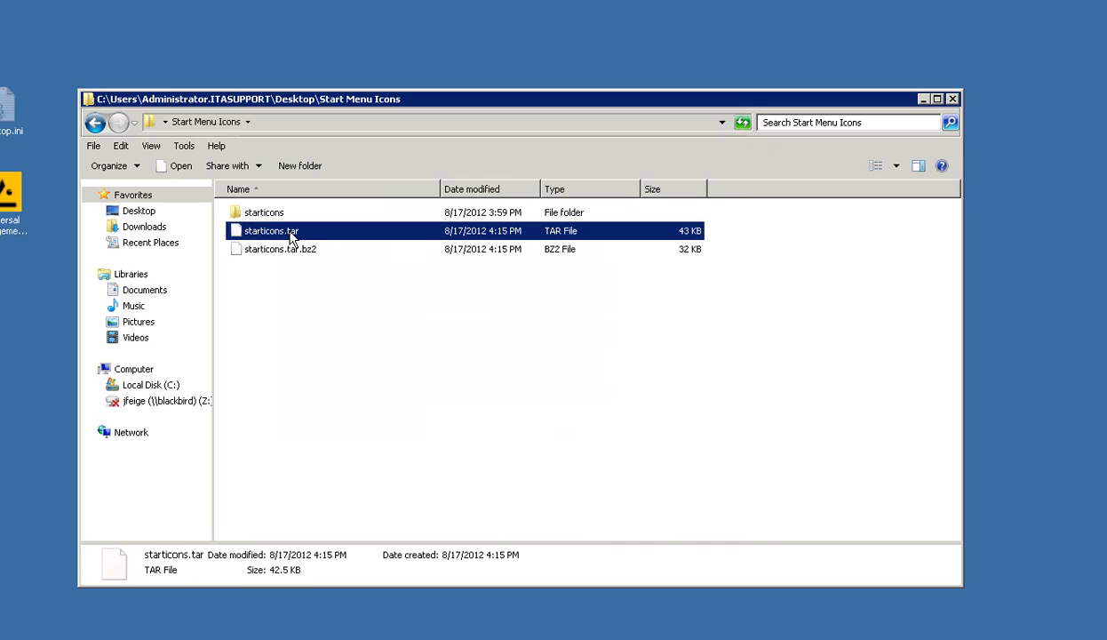
Delete starticons.tar to the Recycle Bin
right_click(285, 227)
click(345, 394)
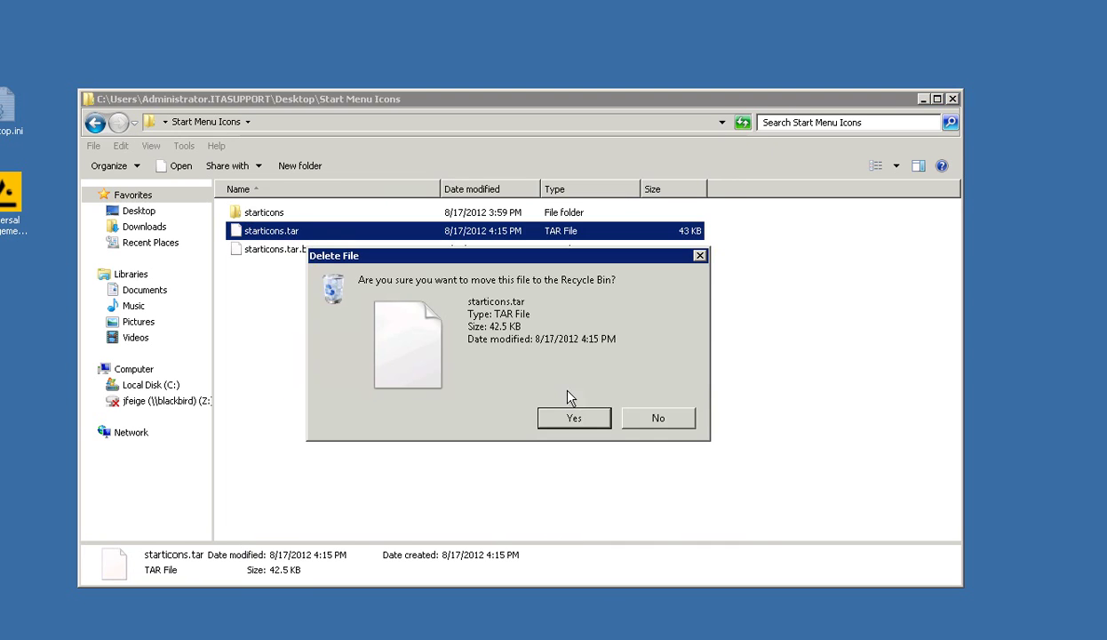
click(570, 414)
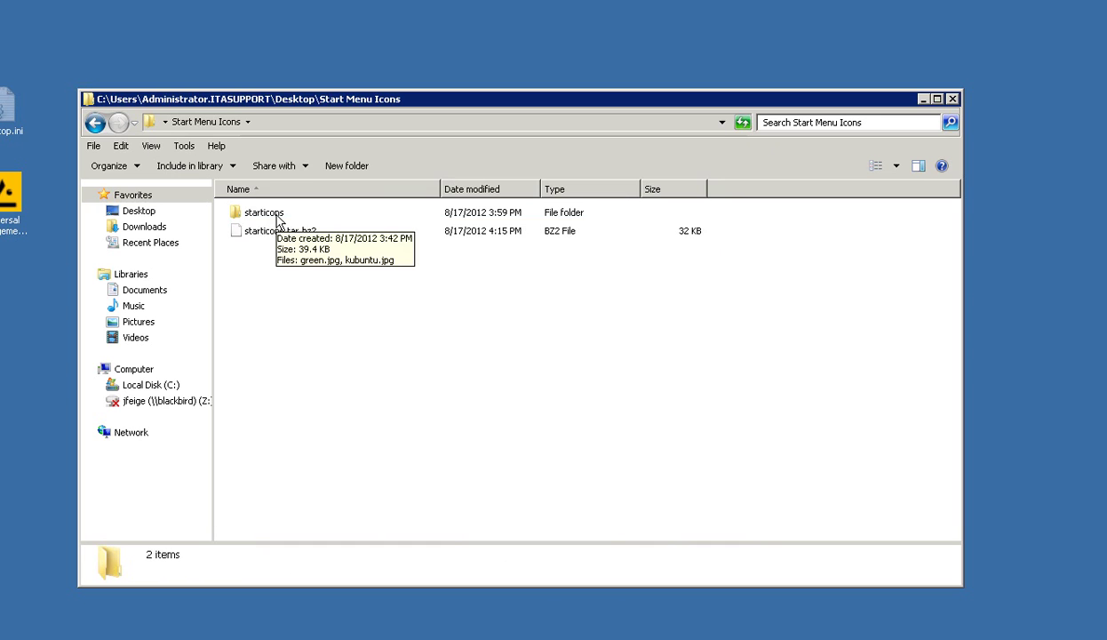
Create a new empty text document renamed starticons.inf, accepting the extension change
right_click(310, 292)
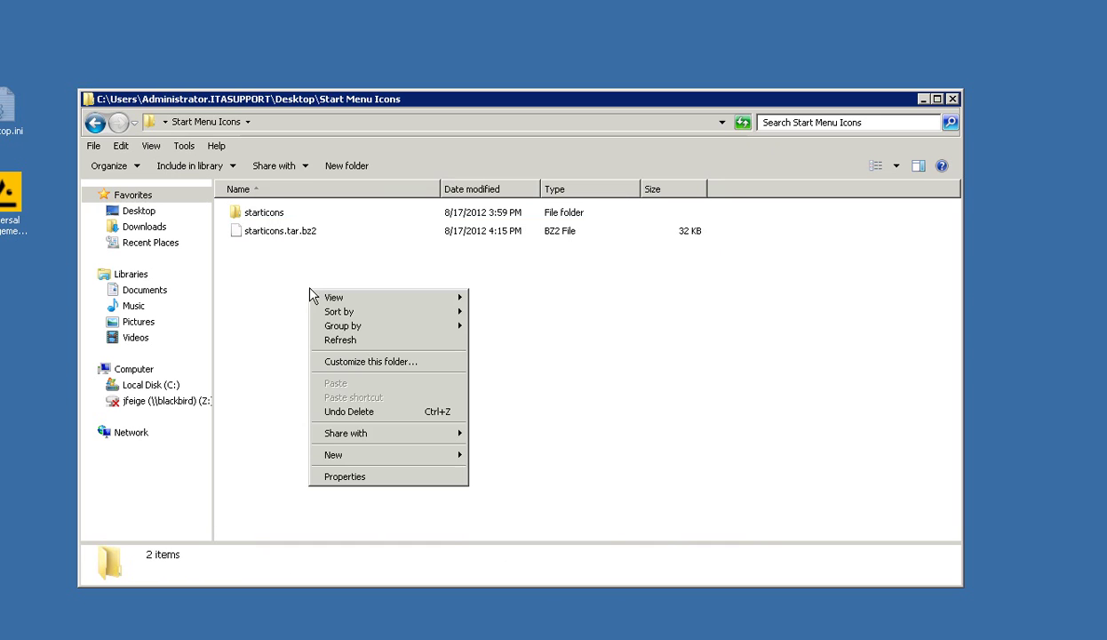
mouse_move(389, 455)
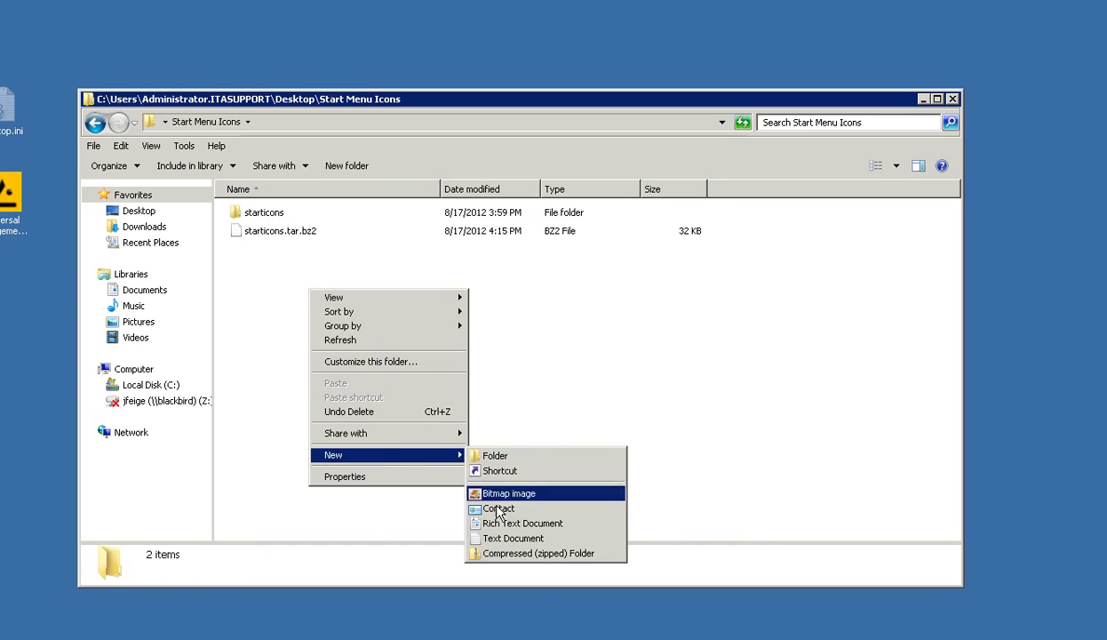
click(513, 537)
key(End)
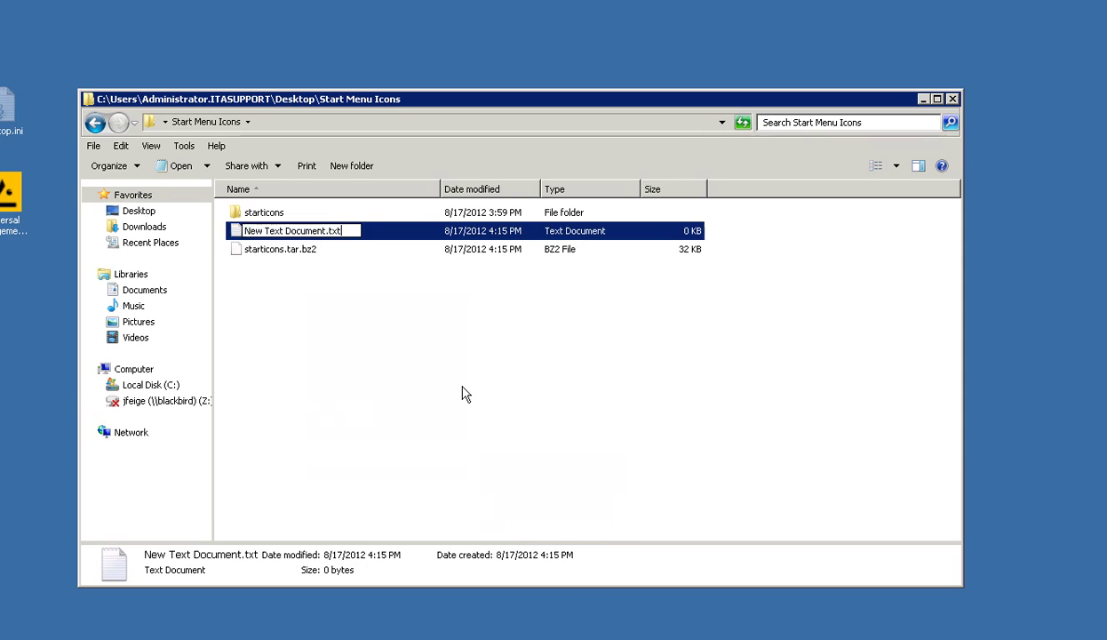
key(ctrl+a)
text(s)
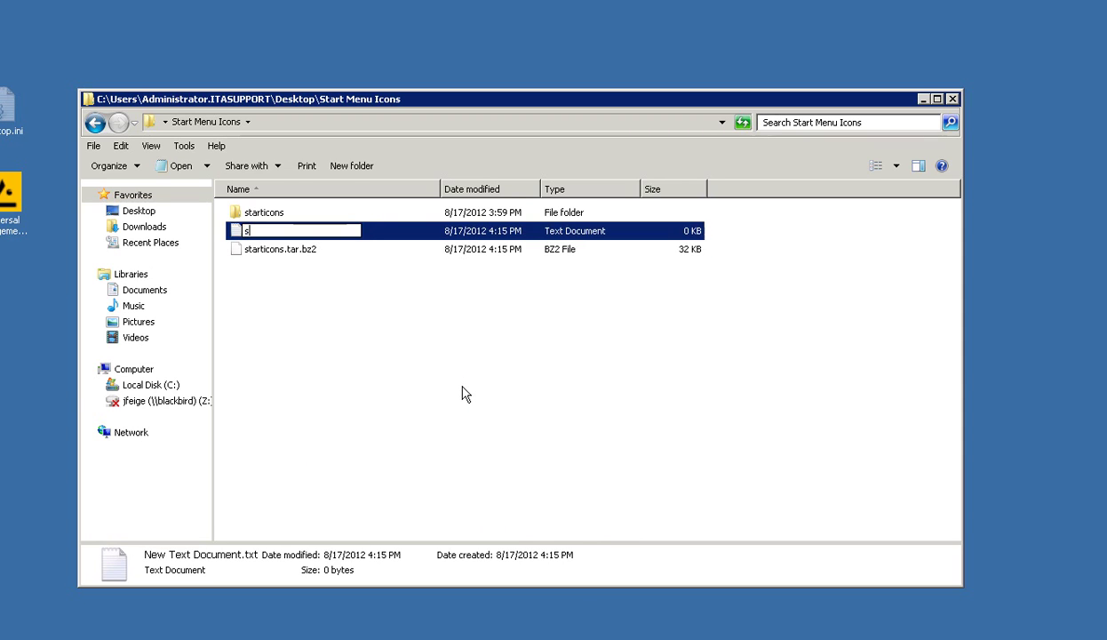
text(tarti)
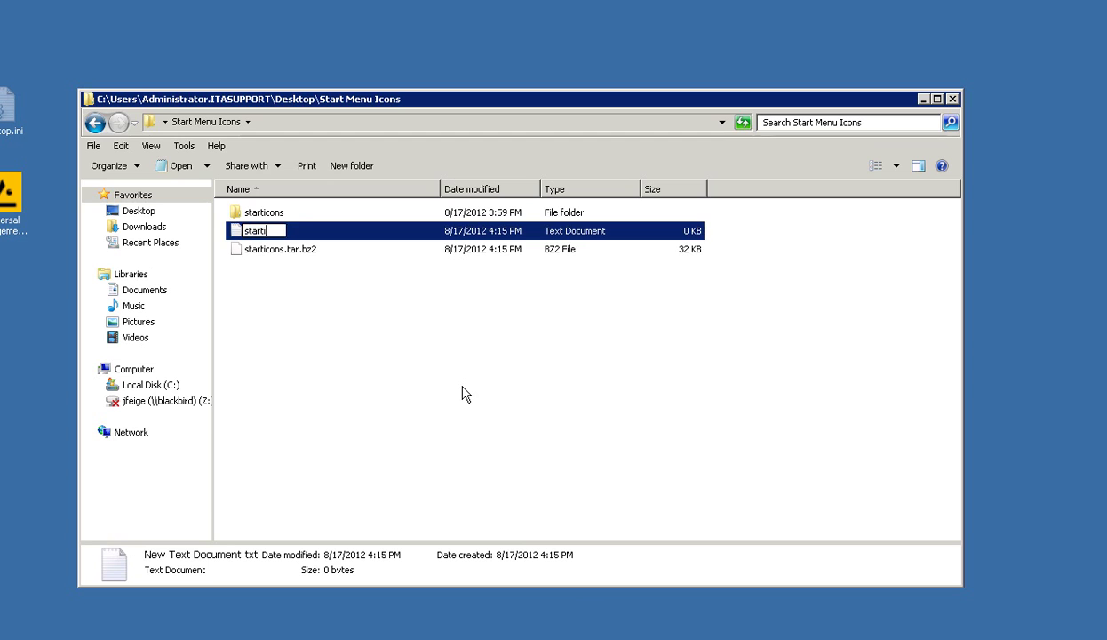
text(cona)
key(Return)
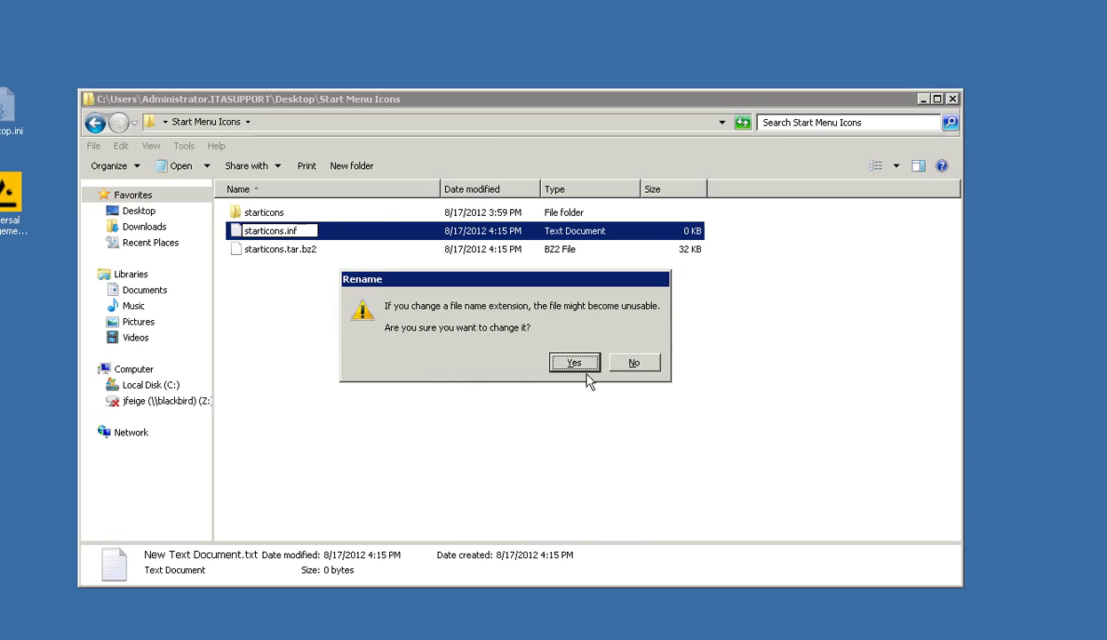
click(571, 364)
right_click(291, 234)
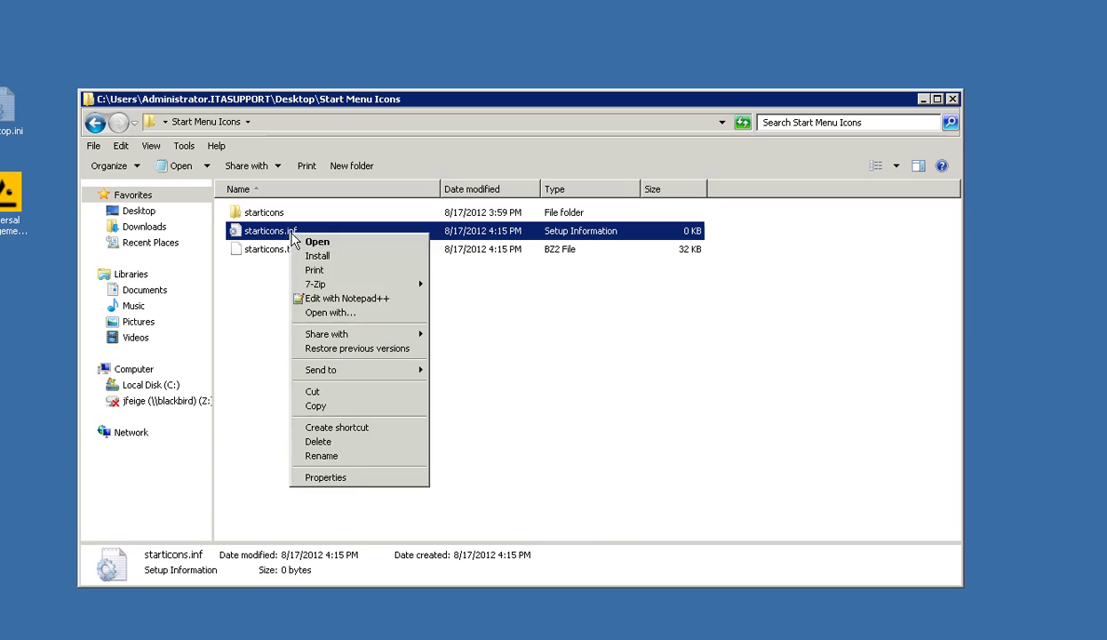
Write [info], [part], file="starticons.tar.bz2" and version="1" on separate lines in starticons.inf and save
click(321, 292)
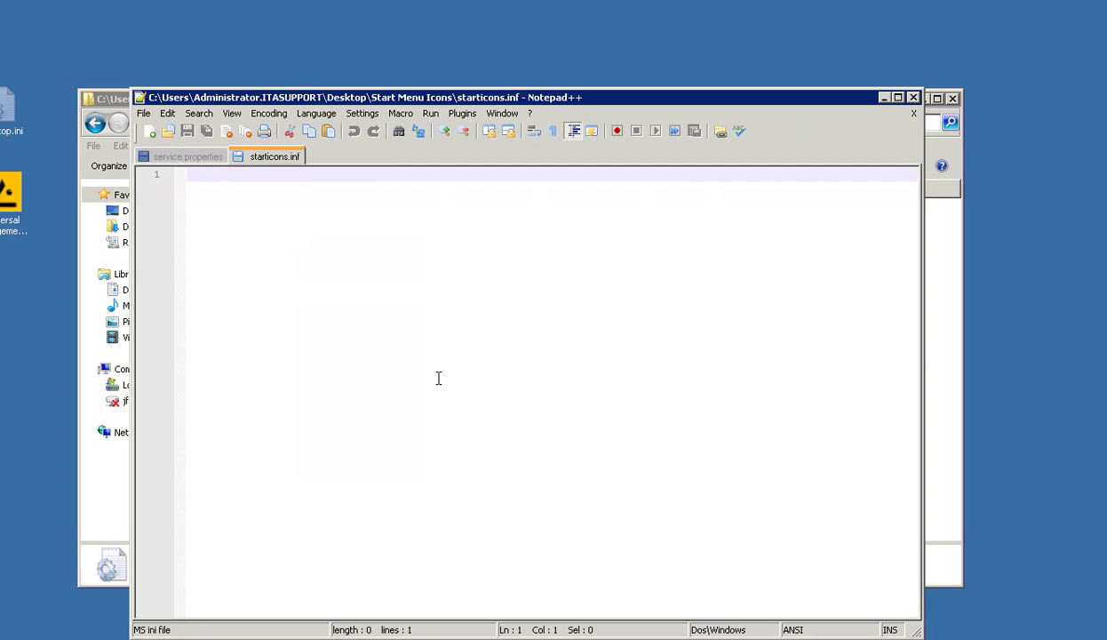
text([i)
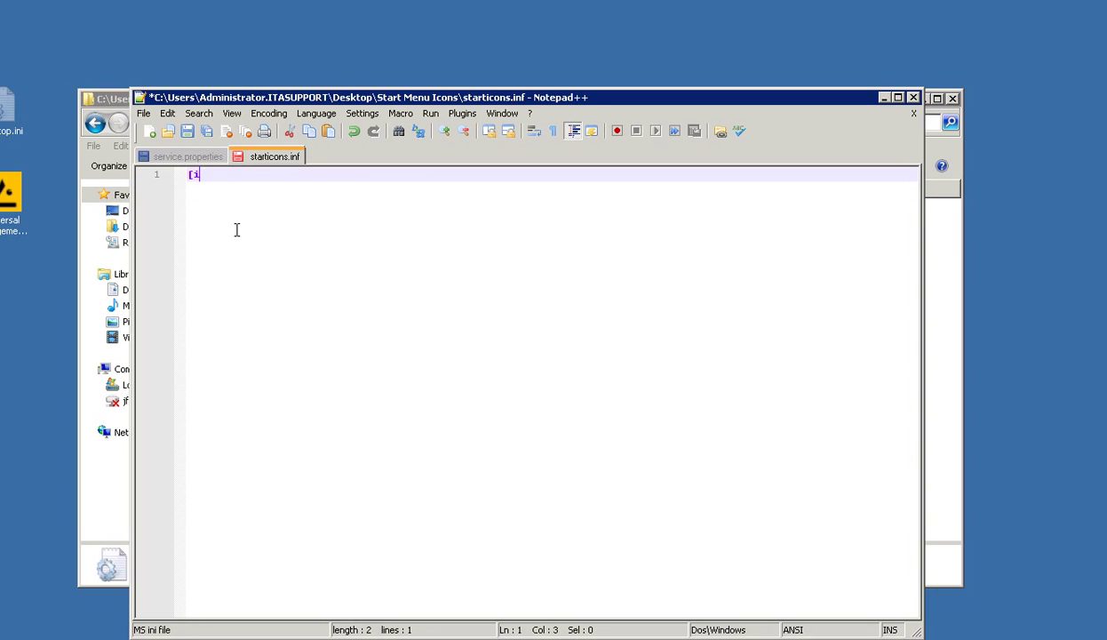
text(nfo])
key(Return)
text([)
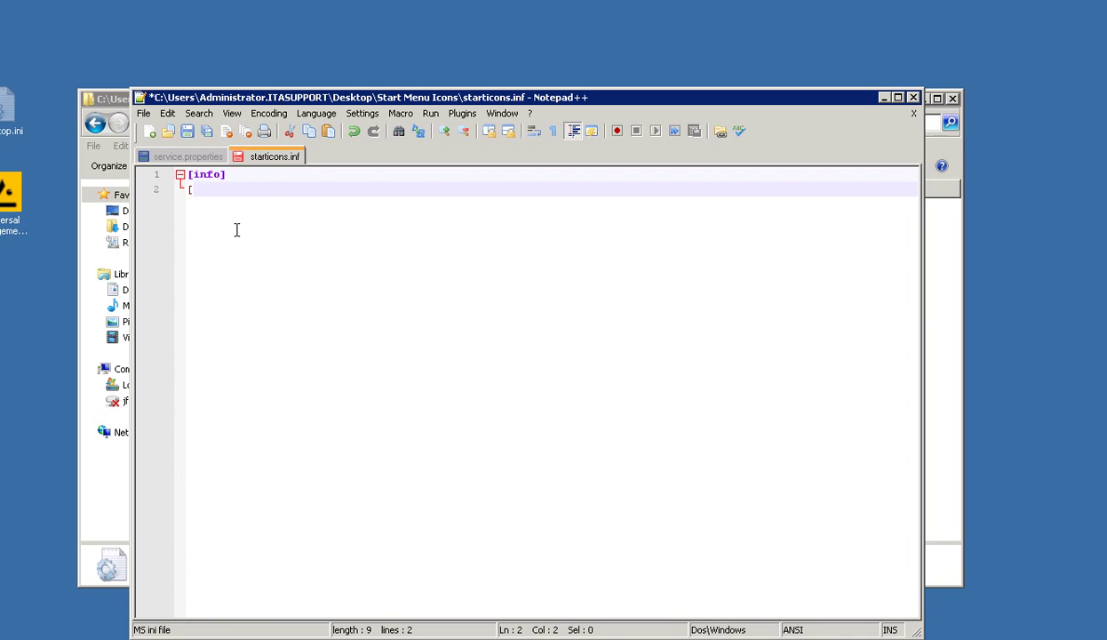
text(part])
key(Return)
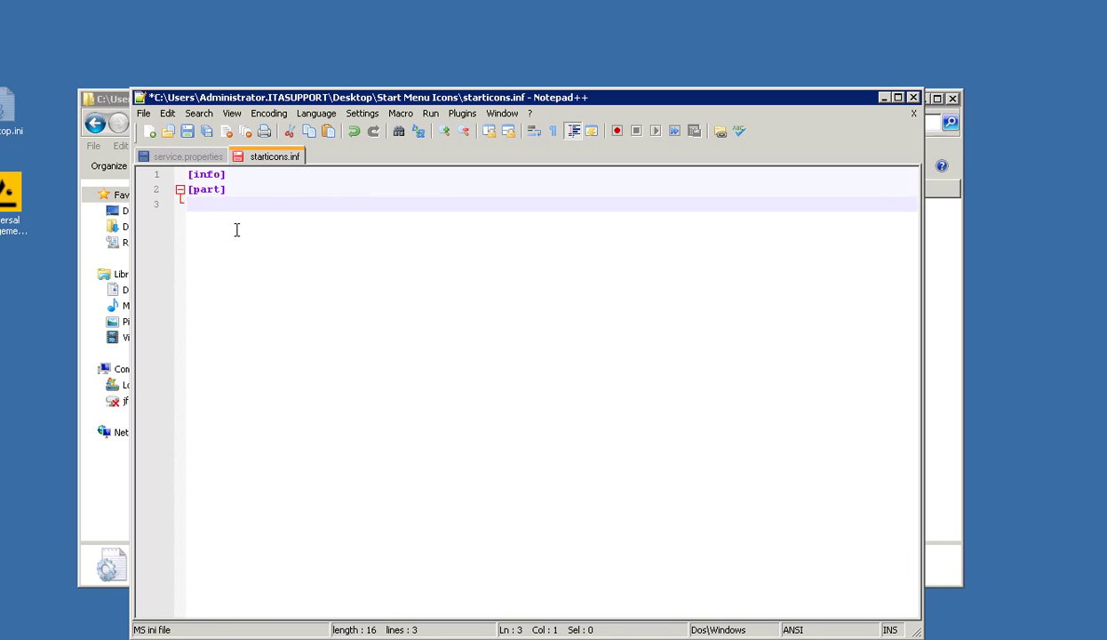
text(file="start)
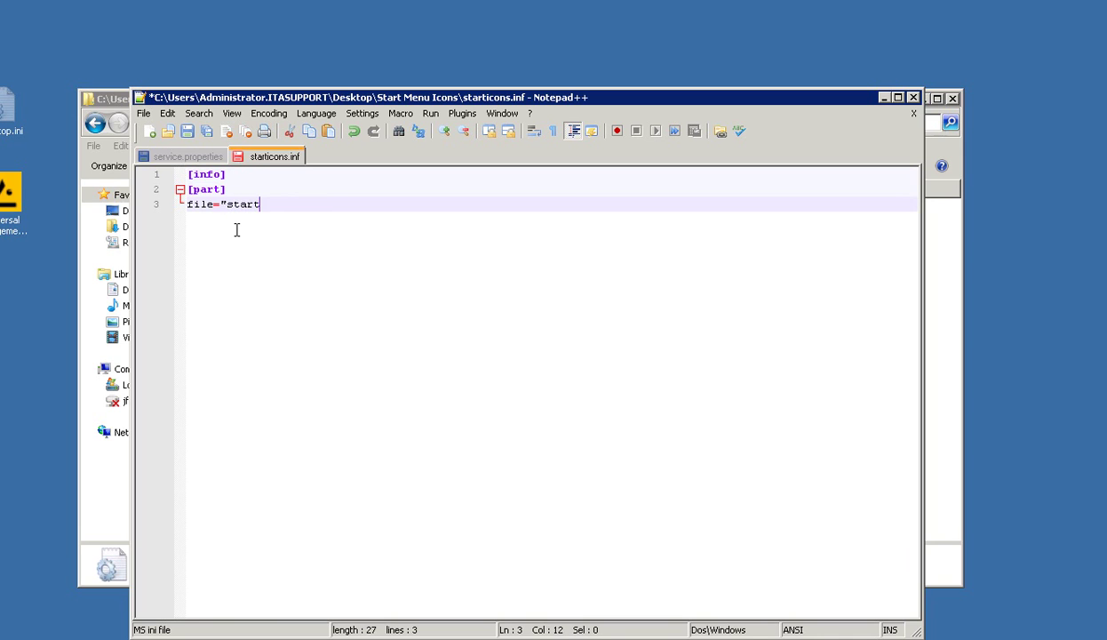
text(icons.tar.bz2")
key(Return)
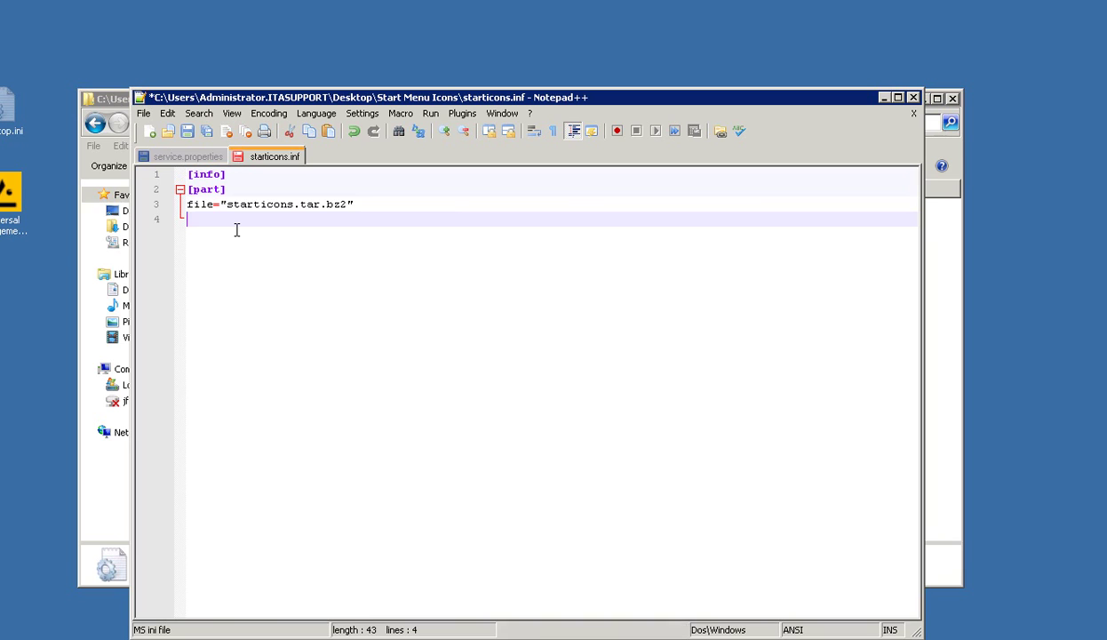
text(version="1")
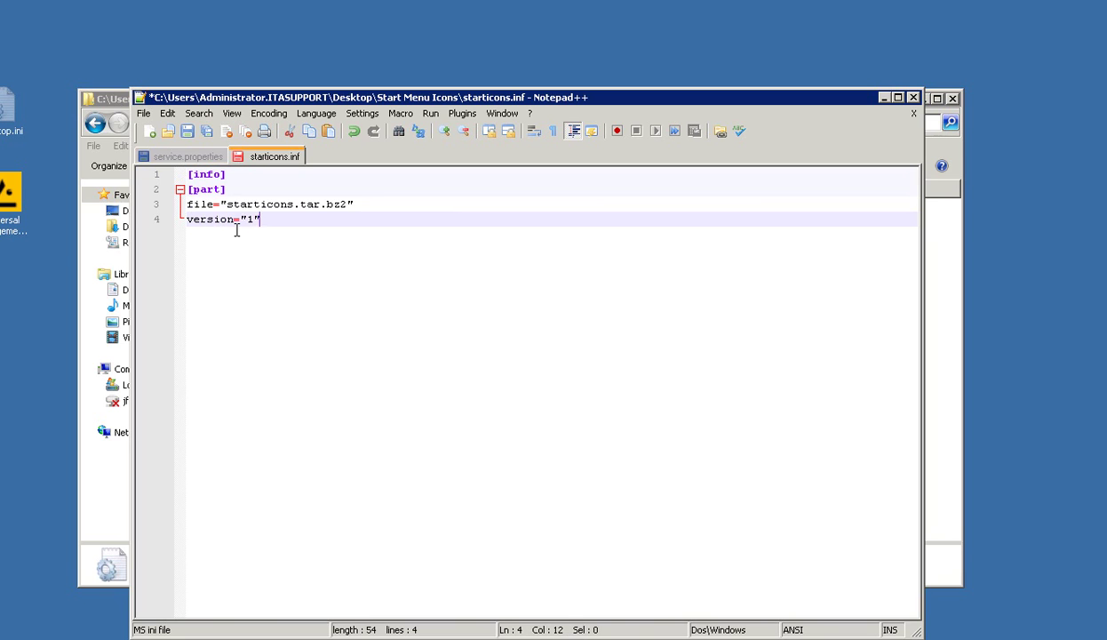
click(187, 131)
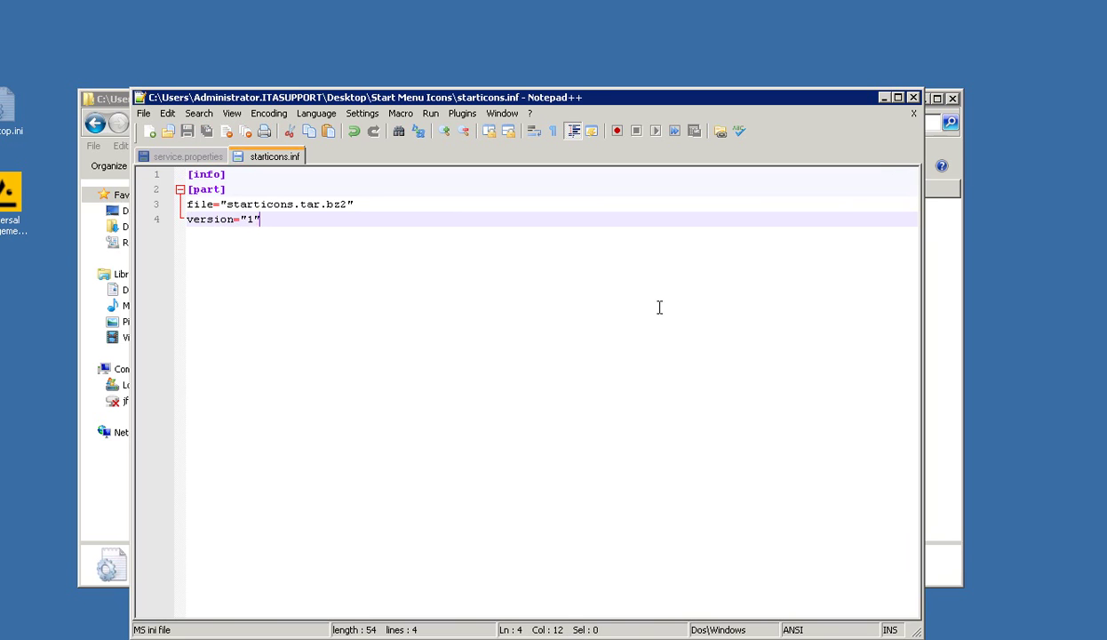
Start a new web resource in the administrator with published name 'starticons'
click(913, 98)
click(555, 413)
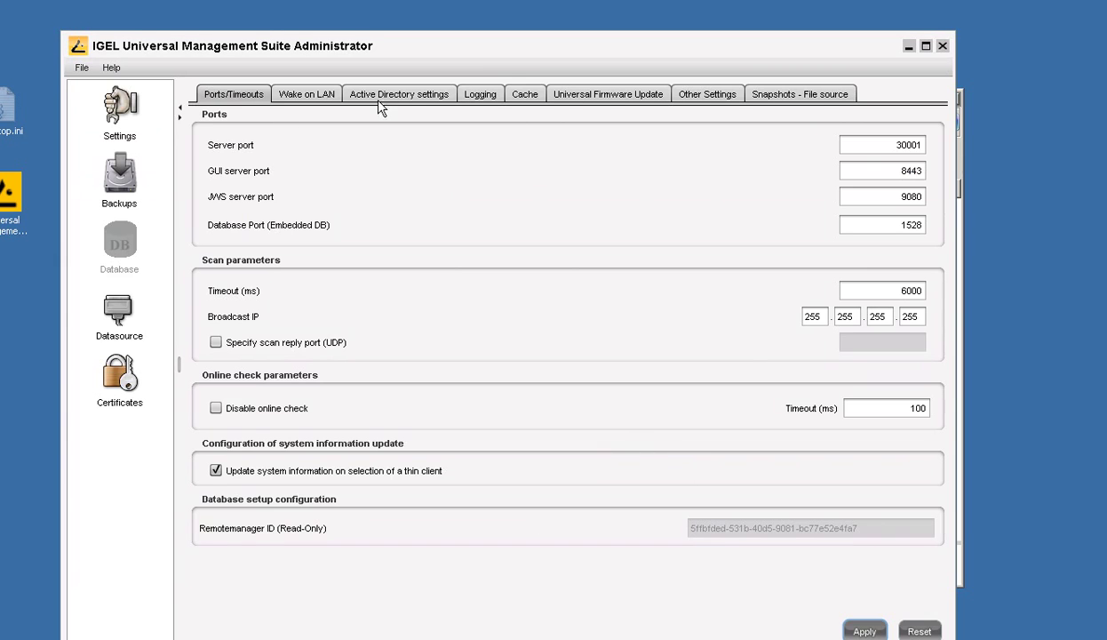
drag(524, 56, 521, 42)
click(786, 81)
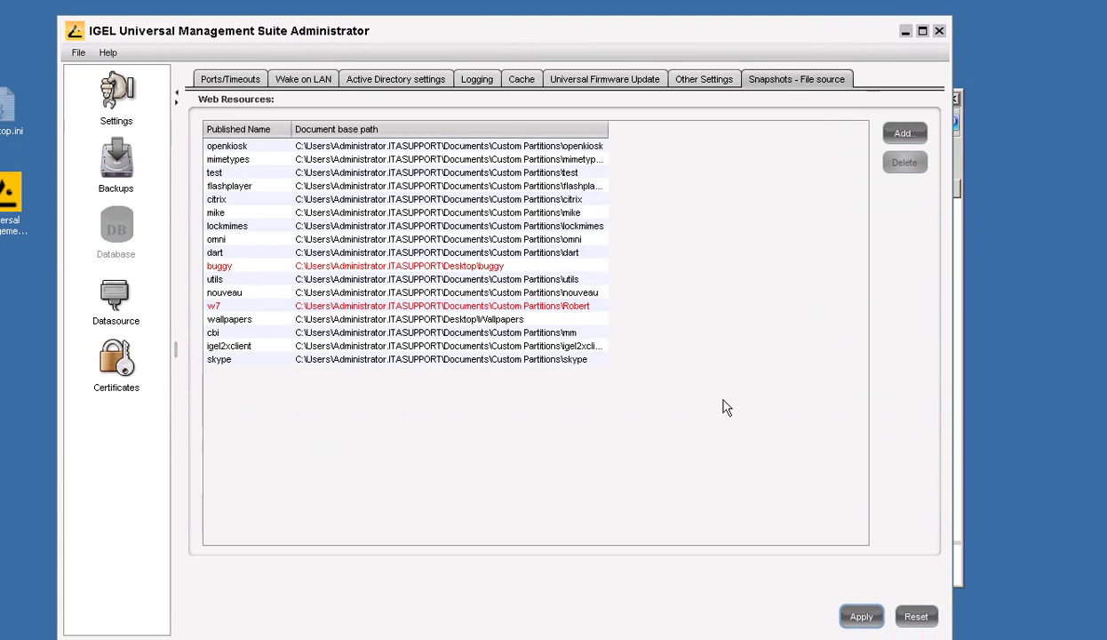
click(904, 133)
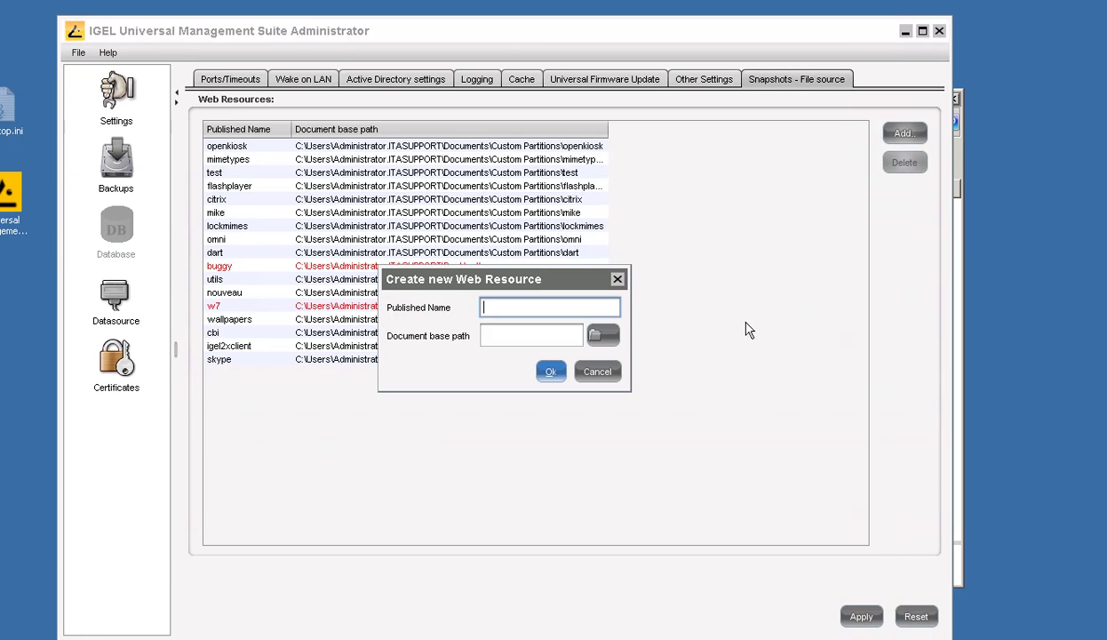
text(starticons)
key(Tab)
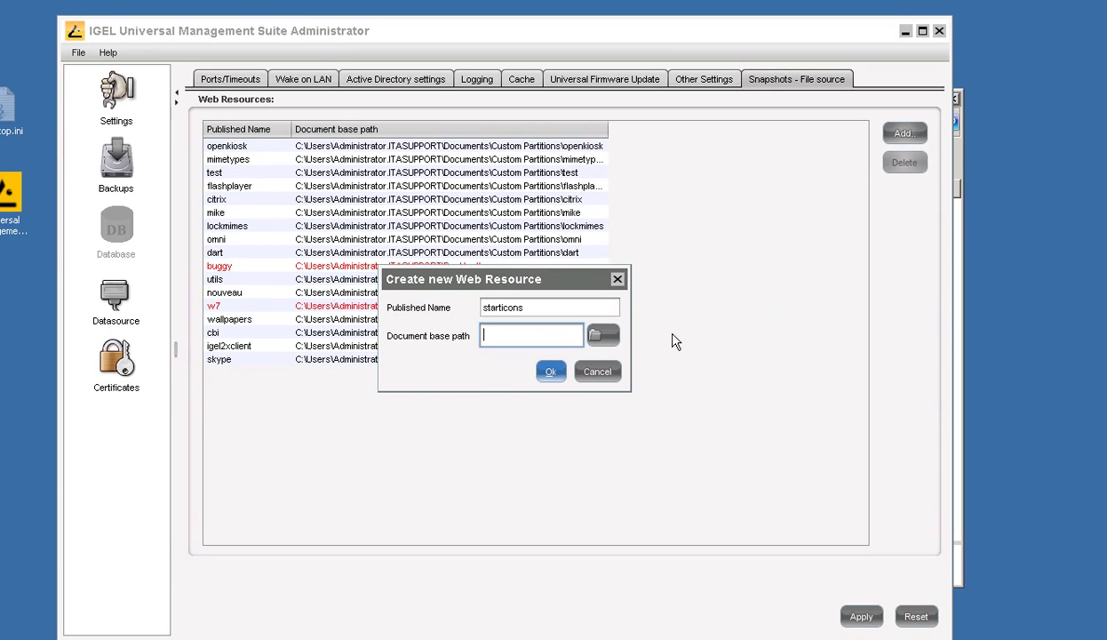
Set its document base to the desktop Start Menu Icons folder, apply, and close the administrator
click(613, 336)
click(533, 237)
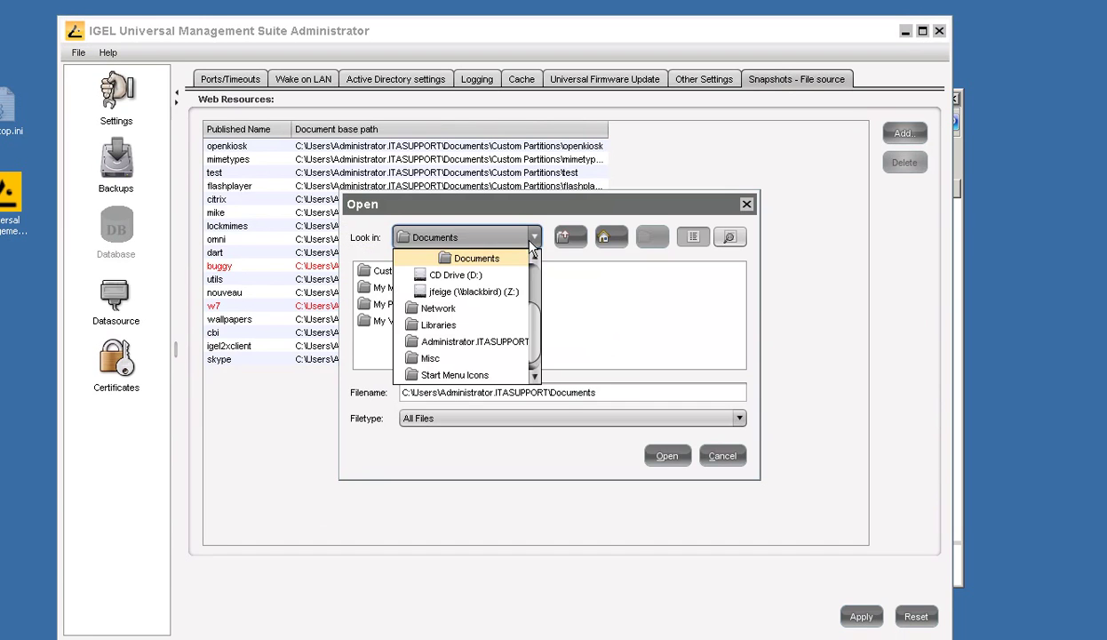
scroll(492, 368, down, 1)
scroll(489, 363, up, 3)
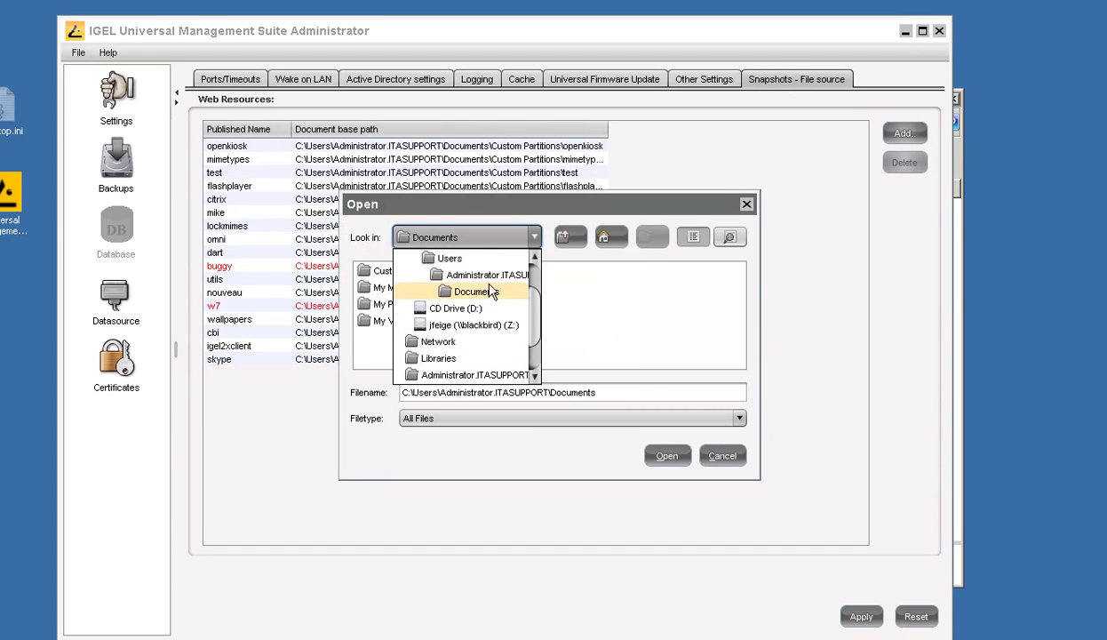
scroll(484, 364, down, 3)
click(489, 360)
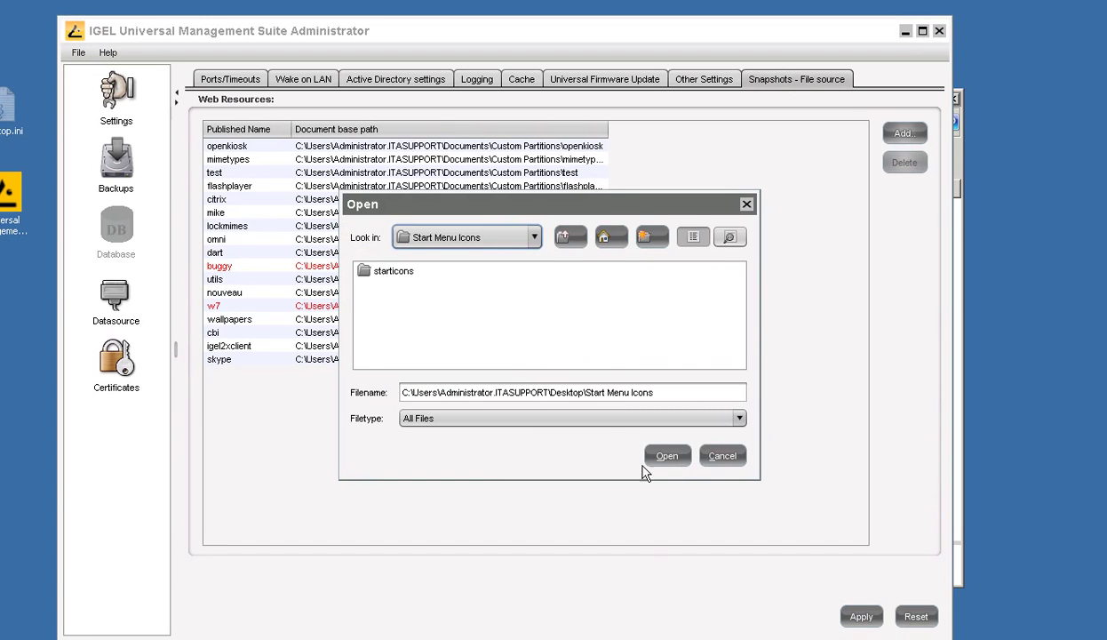
click(669, 457)
click(544, 370)
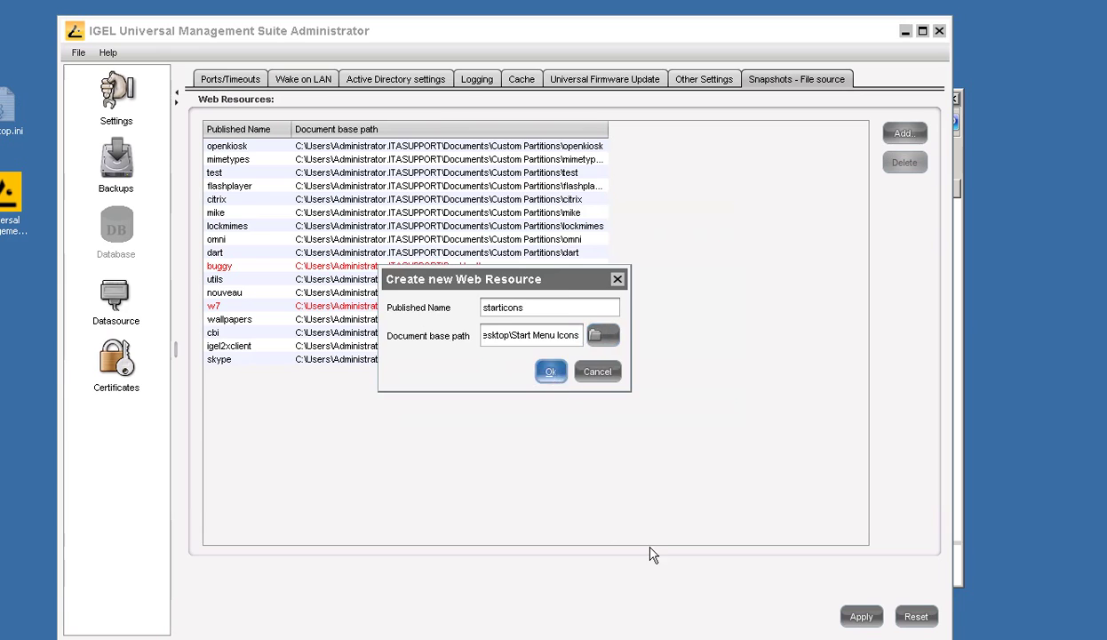
click(857, 616)
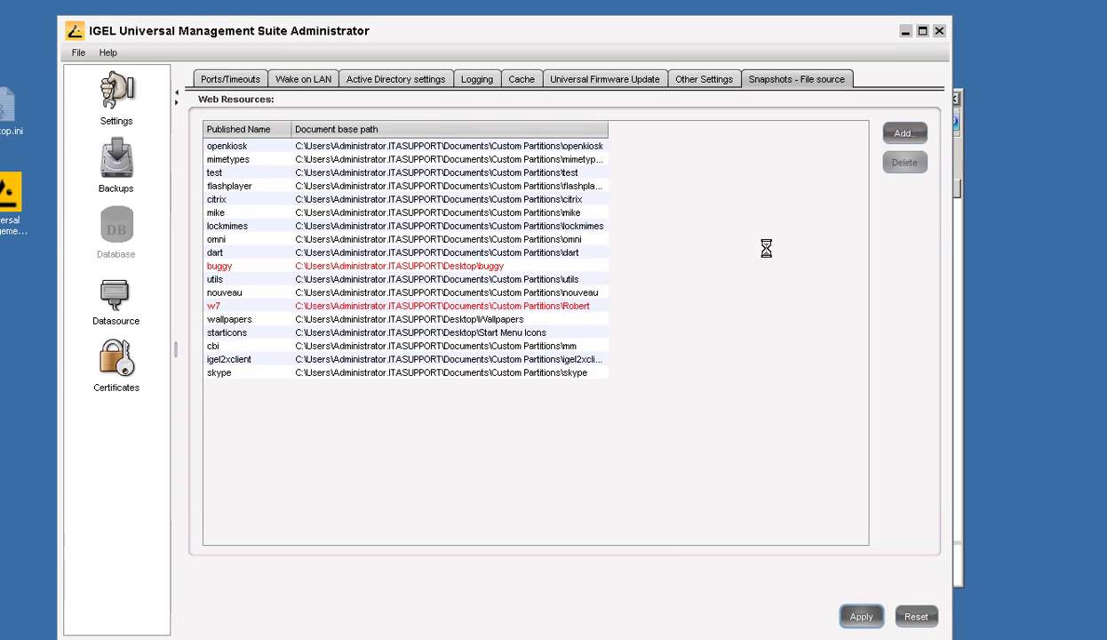
click(939, 32)
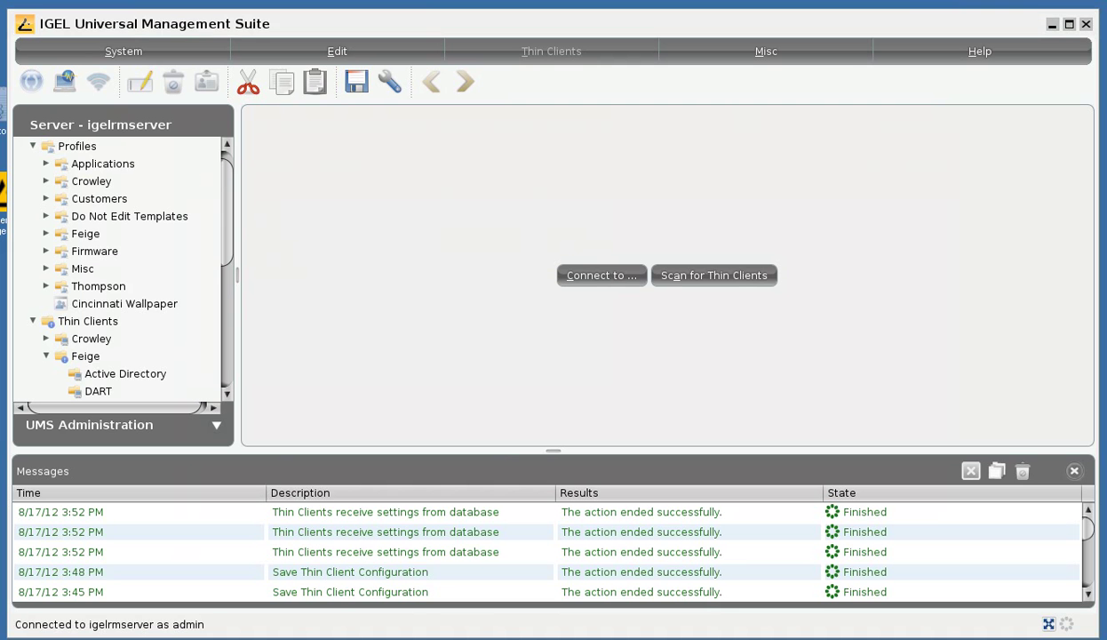
Start a new profile 'Start Menu Icons' optimized for IGEL Universal Desktop LX 4.09.200.01
scroll(227, 235, up, 1)
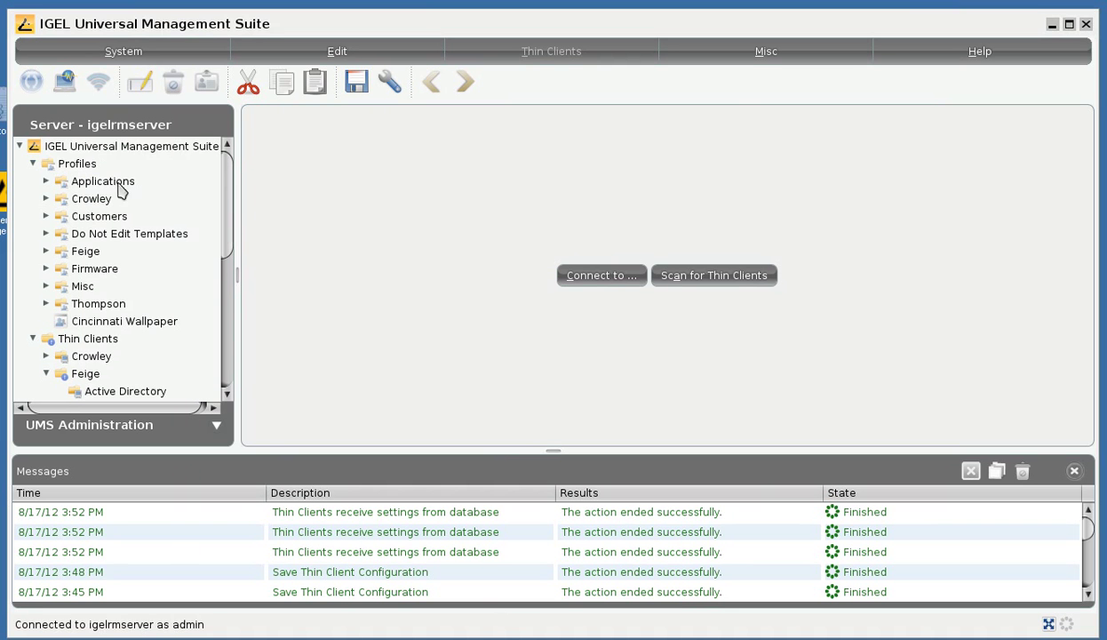
click(96, 167)
right_click(78, 164)
click(201, 353)
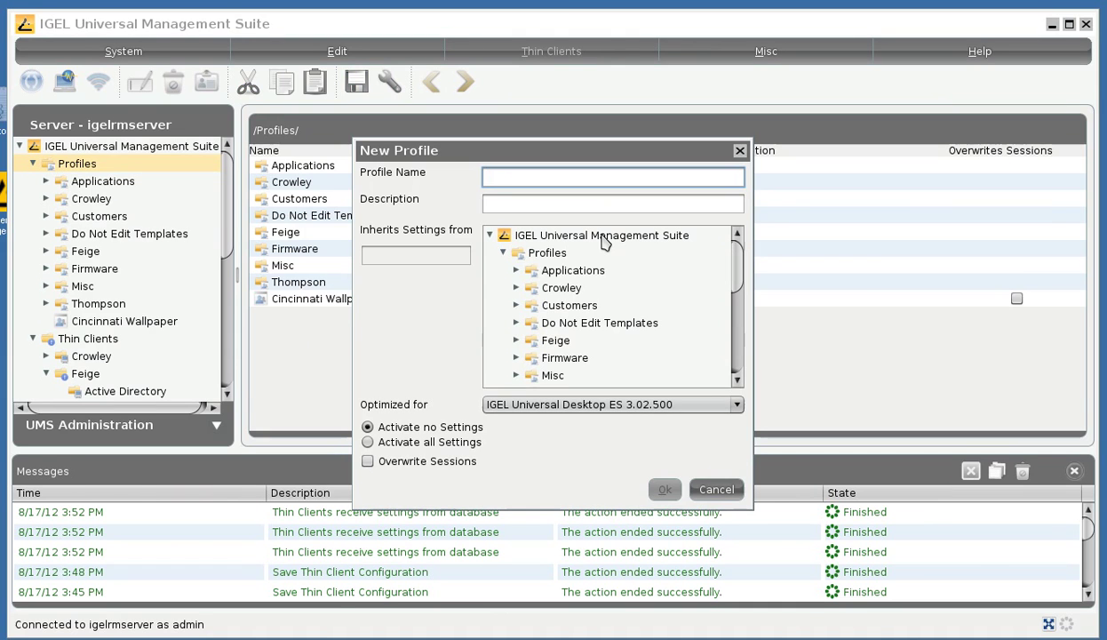
text(Start Menu Icons)
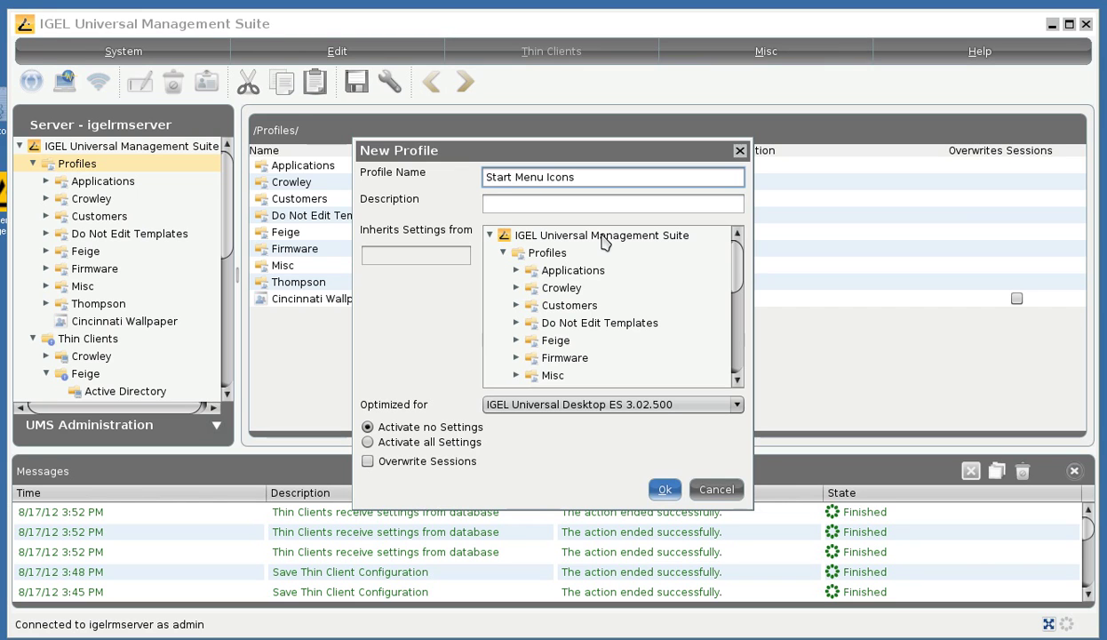
click(737, 404)
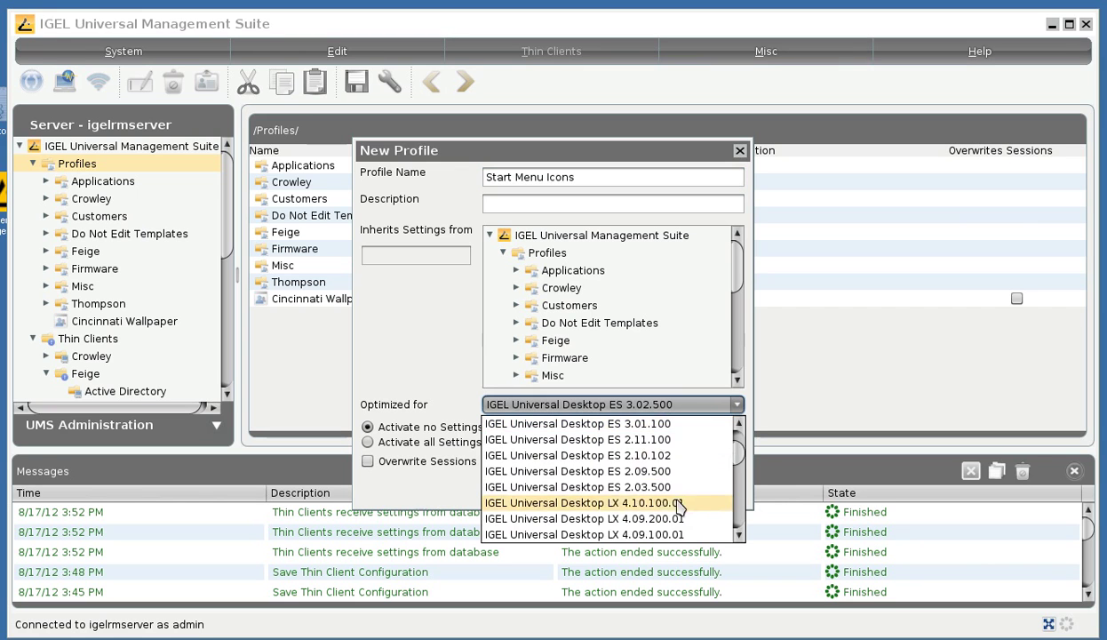
scroll(678, 505, down, 1)
click(680, 474)
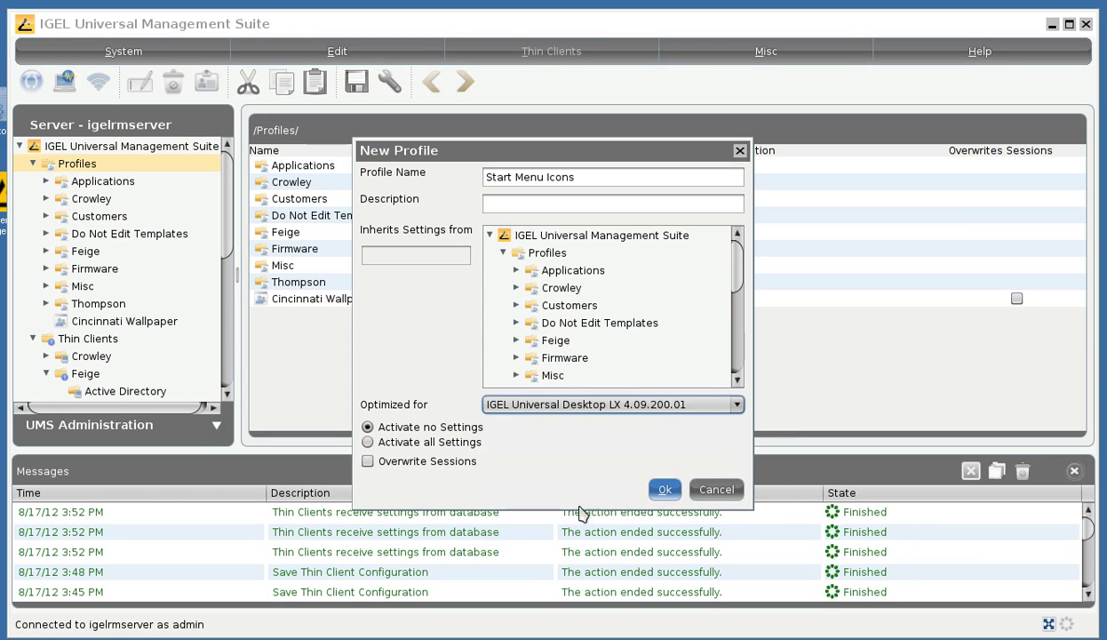
Confirm the Start Menu Icons profile and expand System > Firmware Customization
click(665, 489)
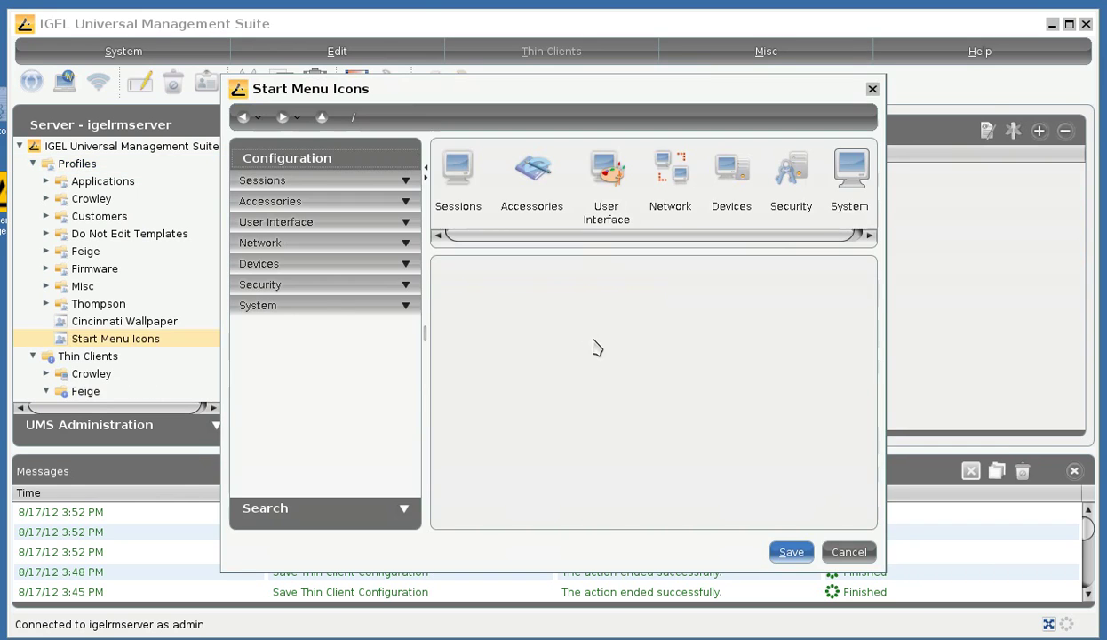
click(322, 306)
click(331, 417)
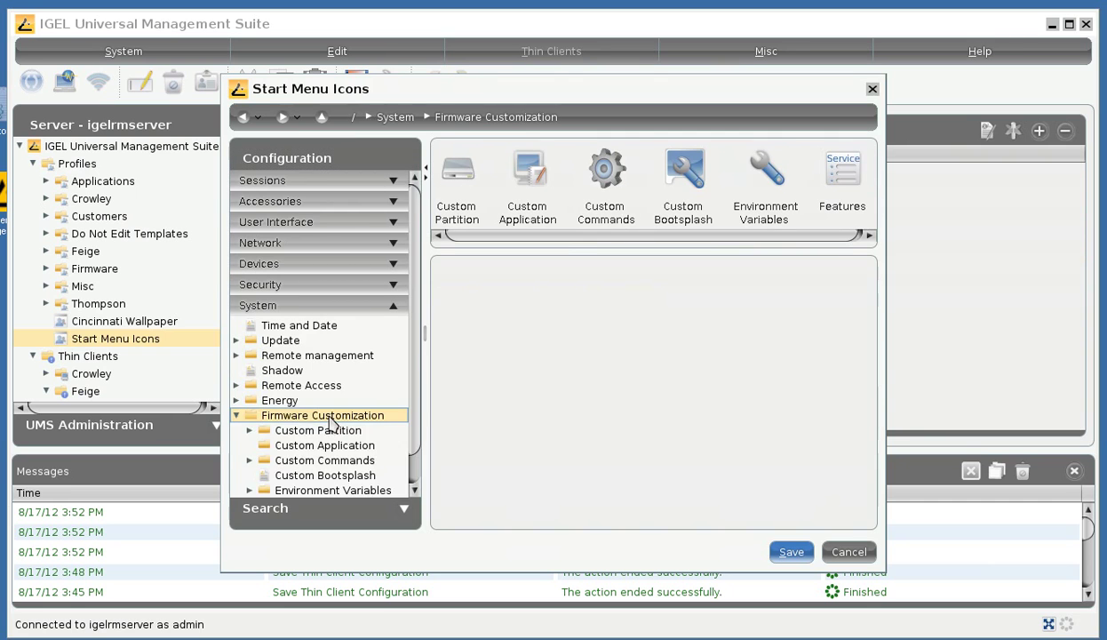
Enable the custom partition with size 16m and start adding a partition download source
click(316, 399)
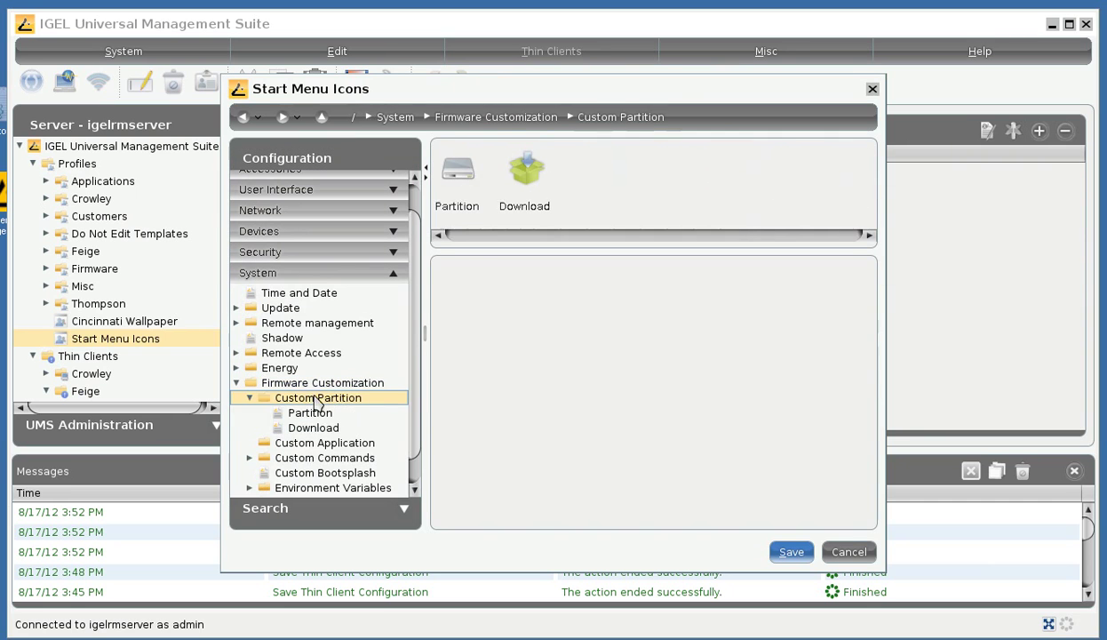
click(309, 412)
click(472, 274)
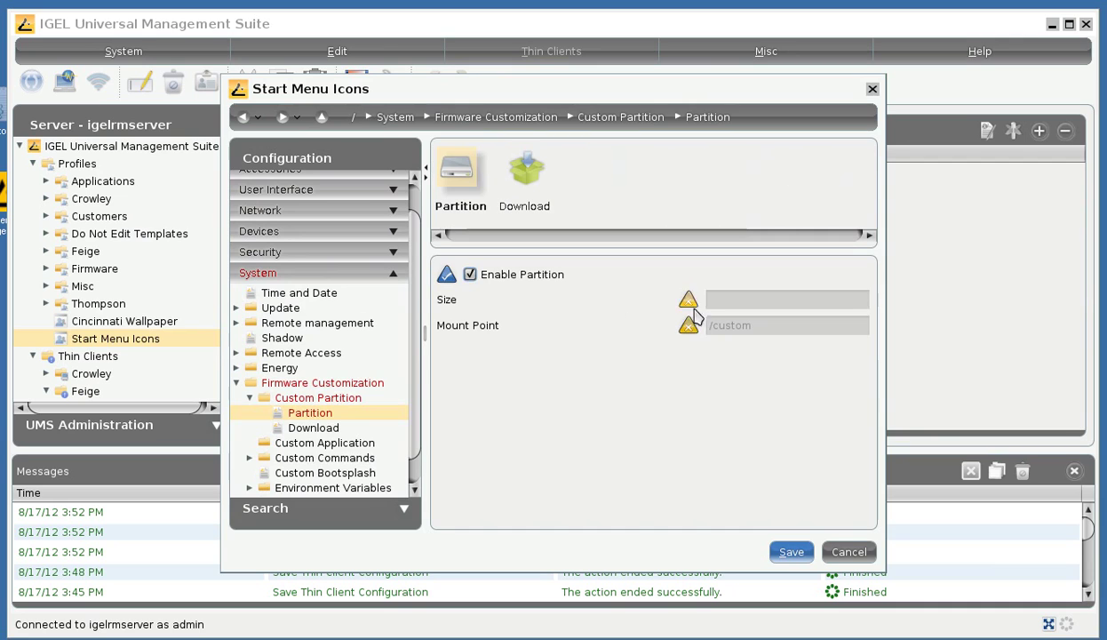
click(738, 299)
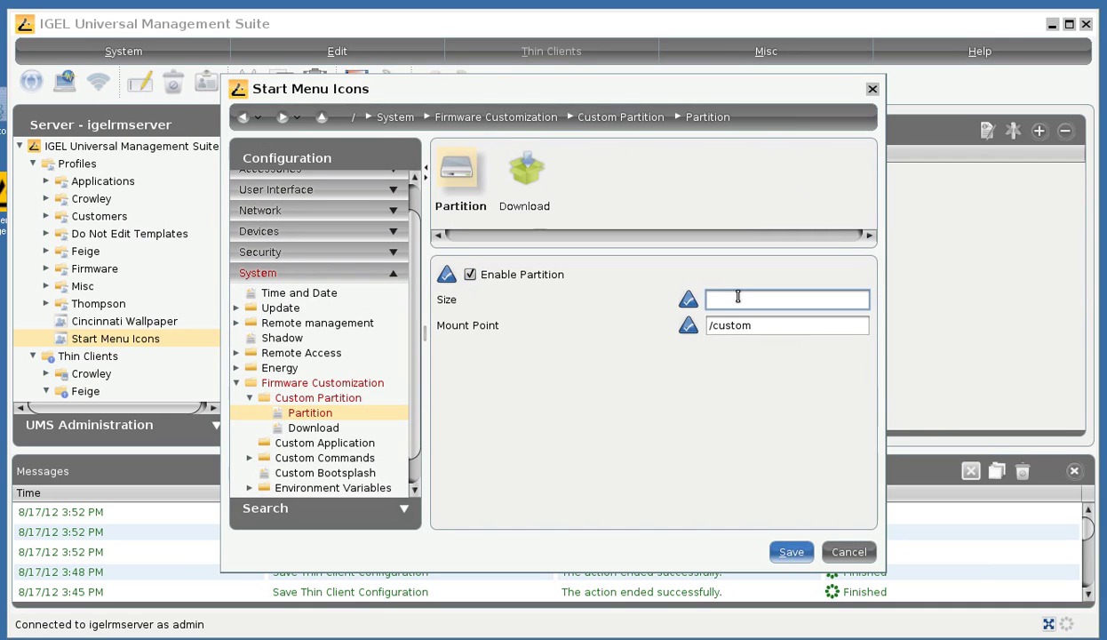
text(16m)
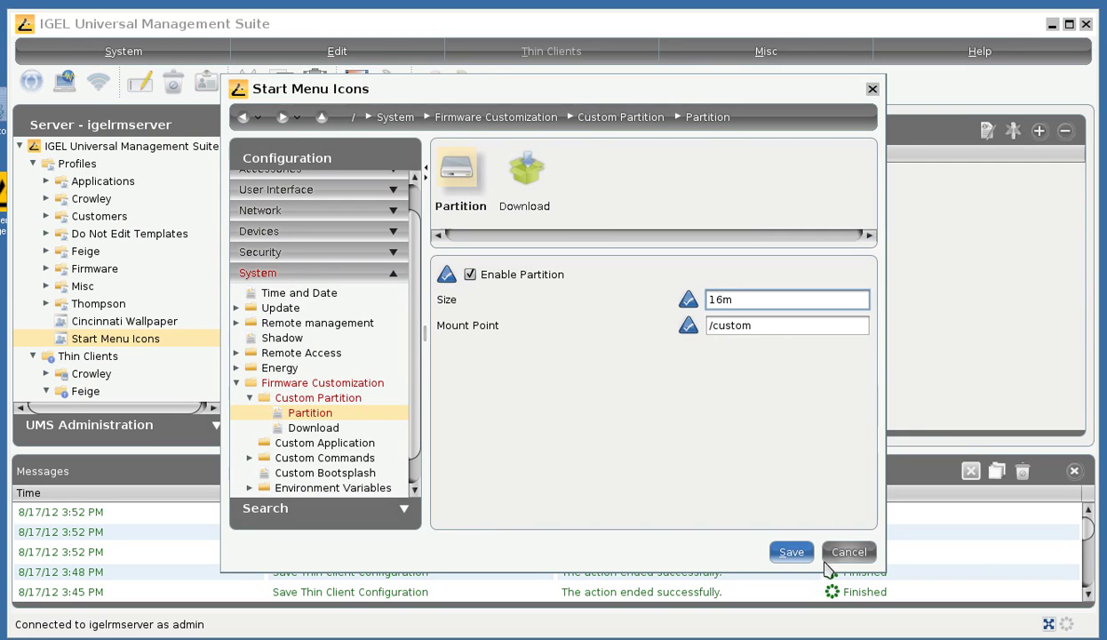
click(523, 183)
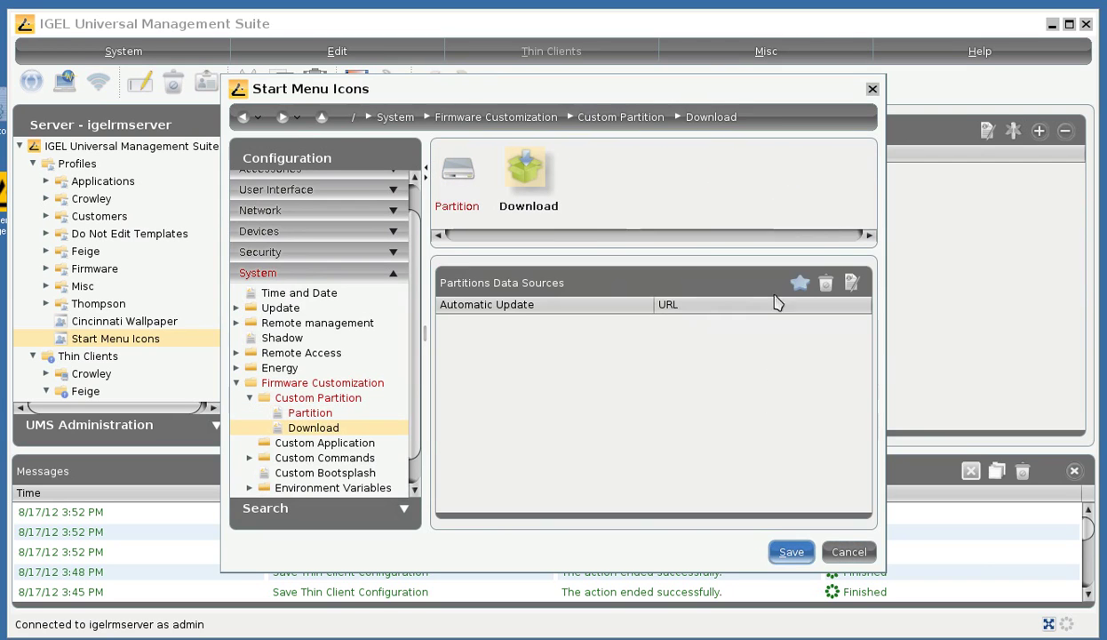
click(799, 283)
click(564, 273)
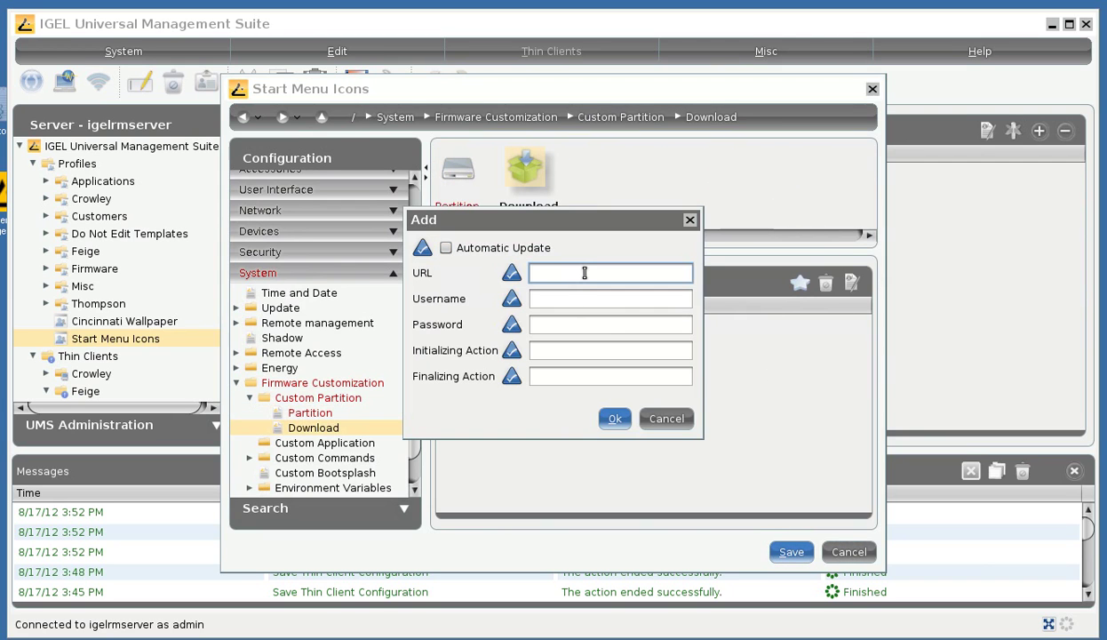
text(http://)
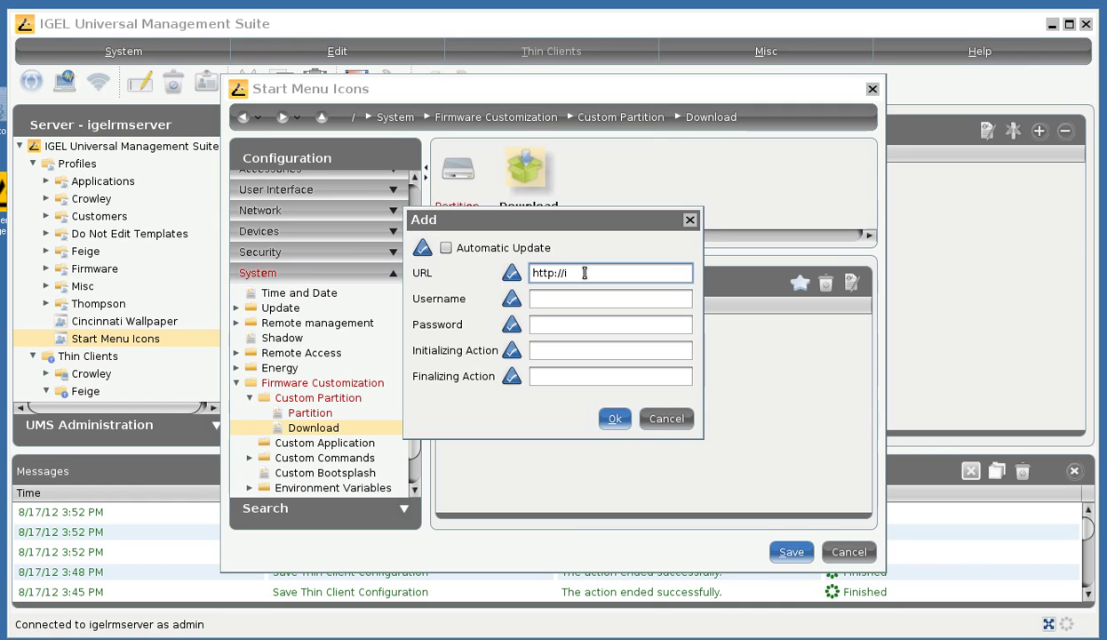
text(igelrmserver:9)
text(080)
text(/starticons/)
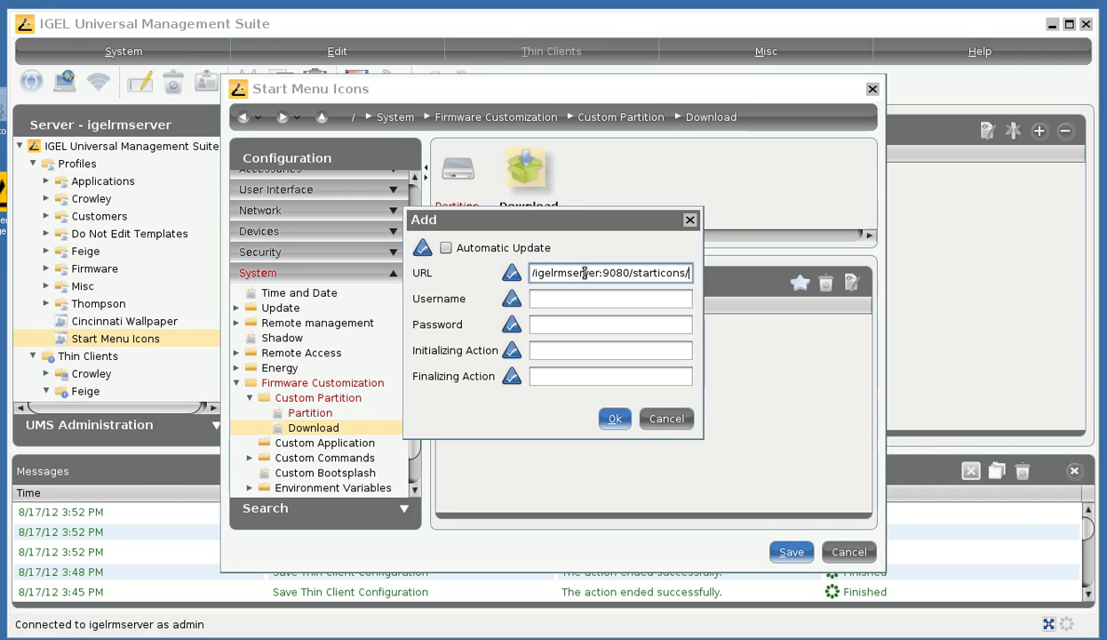
text(starticons)
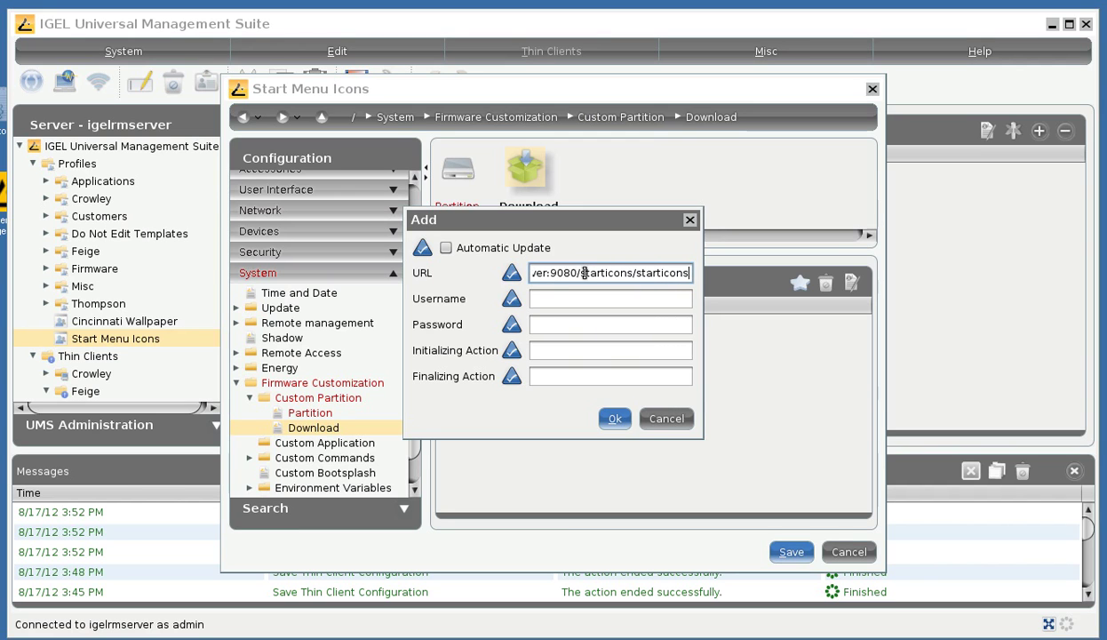
text(.inf)
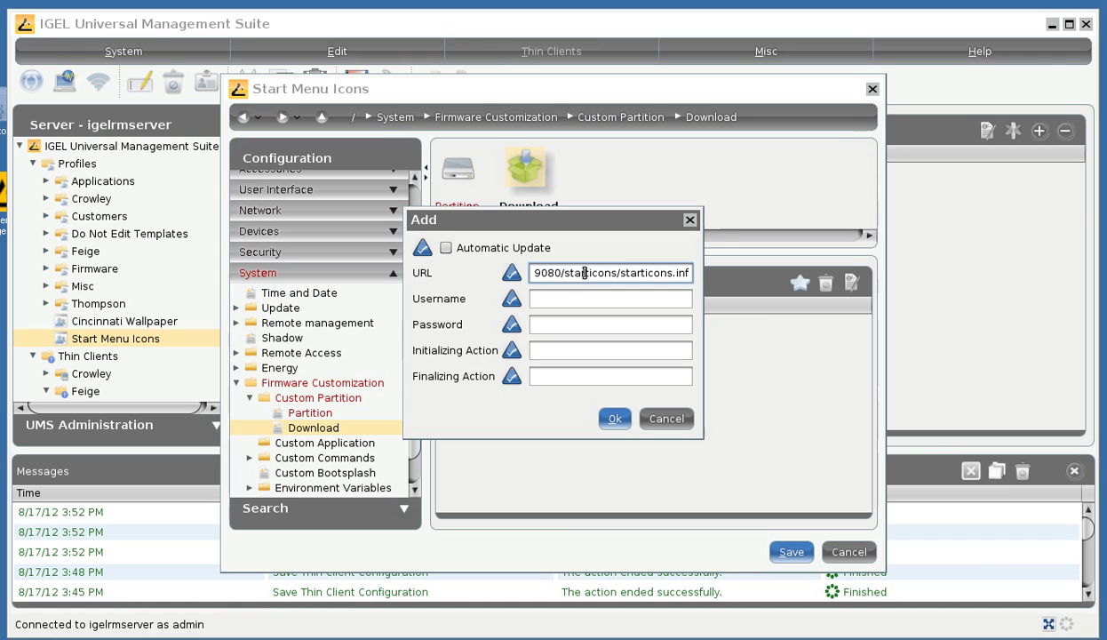
click(583, 299)
text(adm)
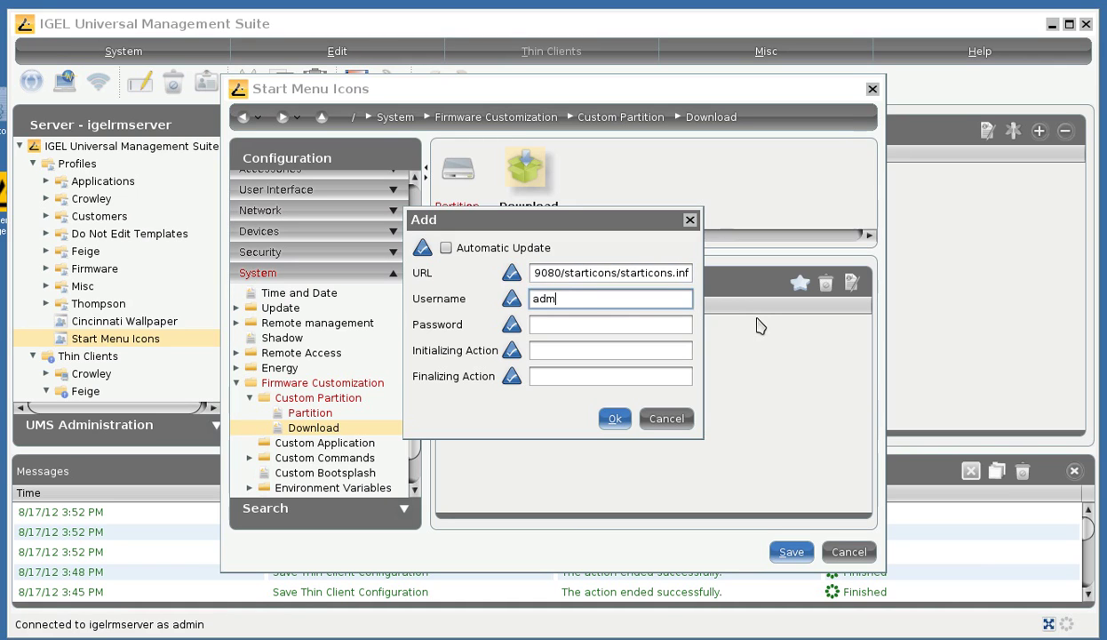
text(in)
key(Tab)
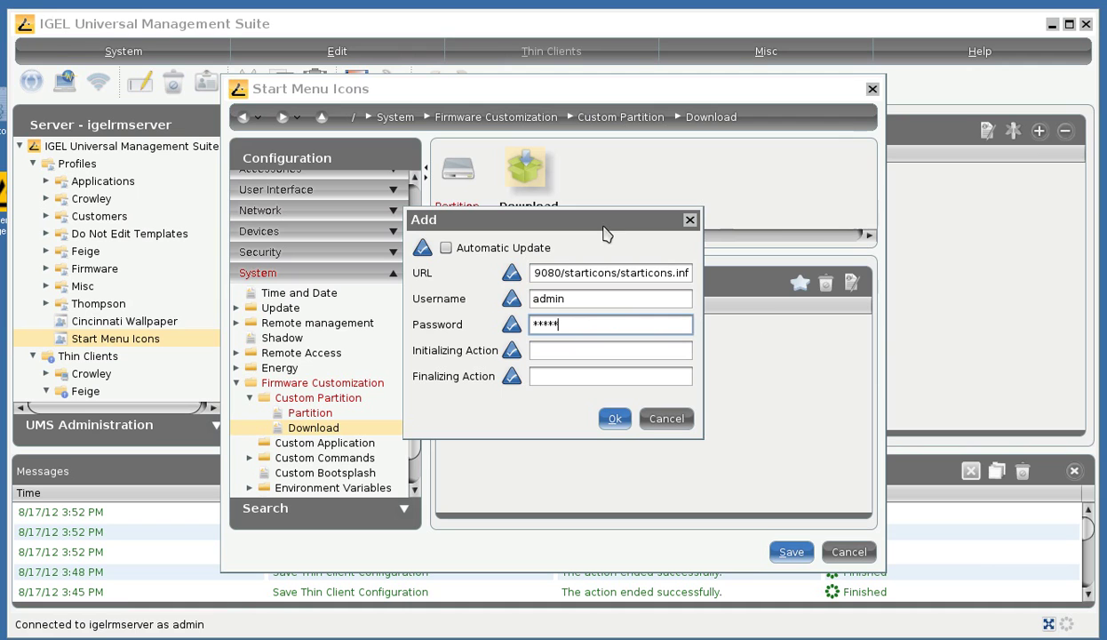
click(614, 421)
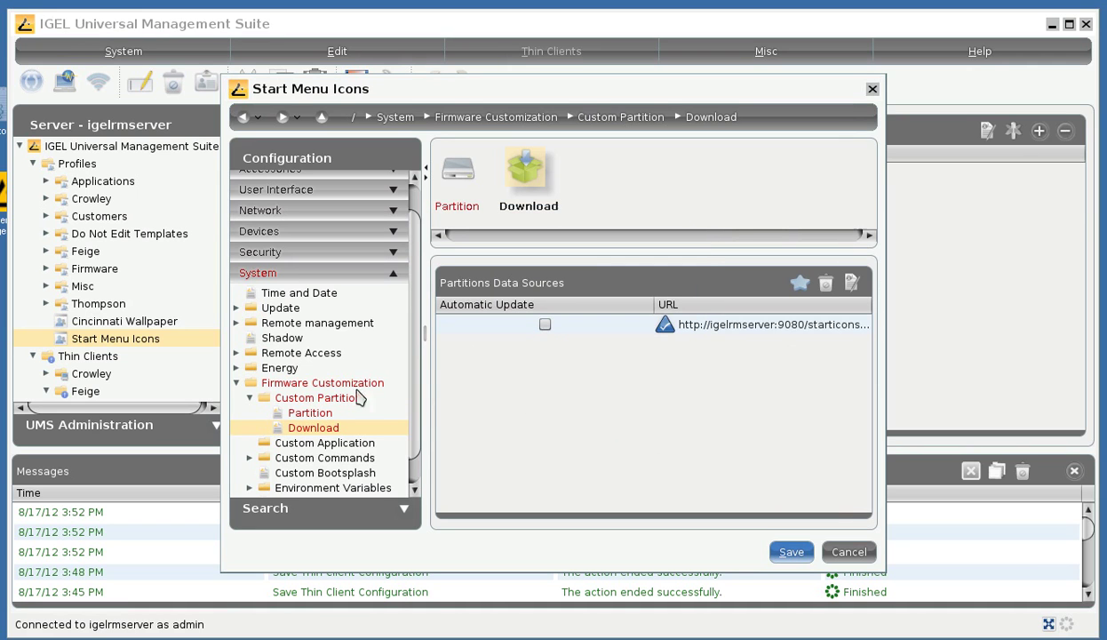
In the profile's Registry, expand windowmanager > wm0 > variables
scroll(360, 398, down, 1)
click(295, 485)
scroll(545, 433, down, 5)
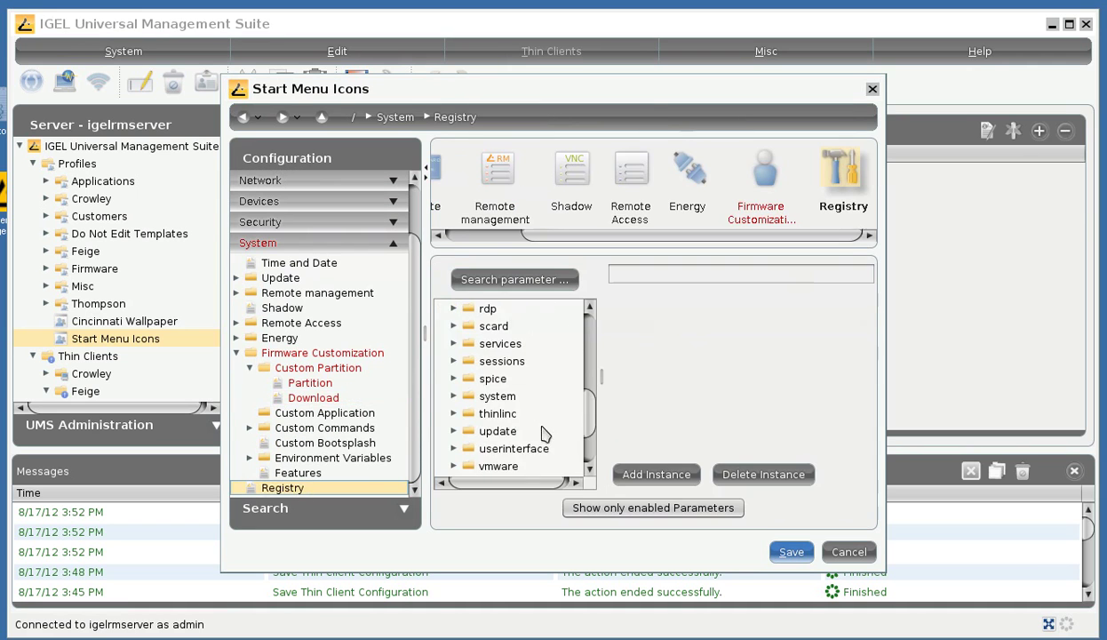
scroll(545, 433, down, 3)
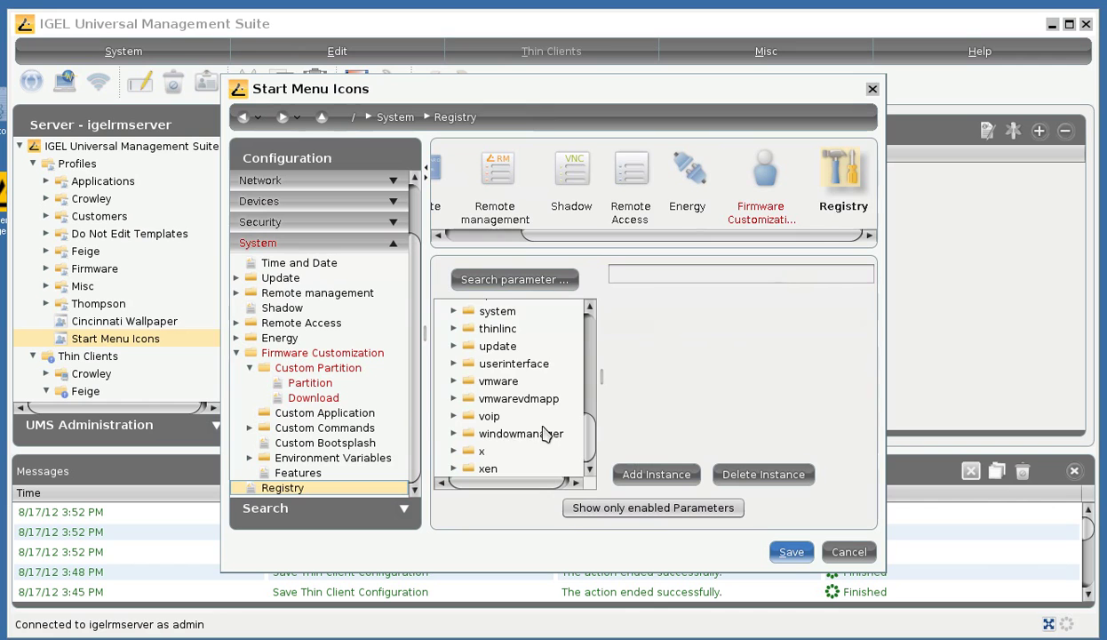
click(454, 434)
click(468, 416)
scroll(533, 418, down, 1)
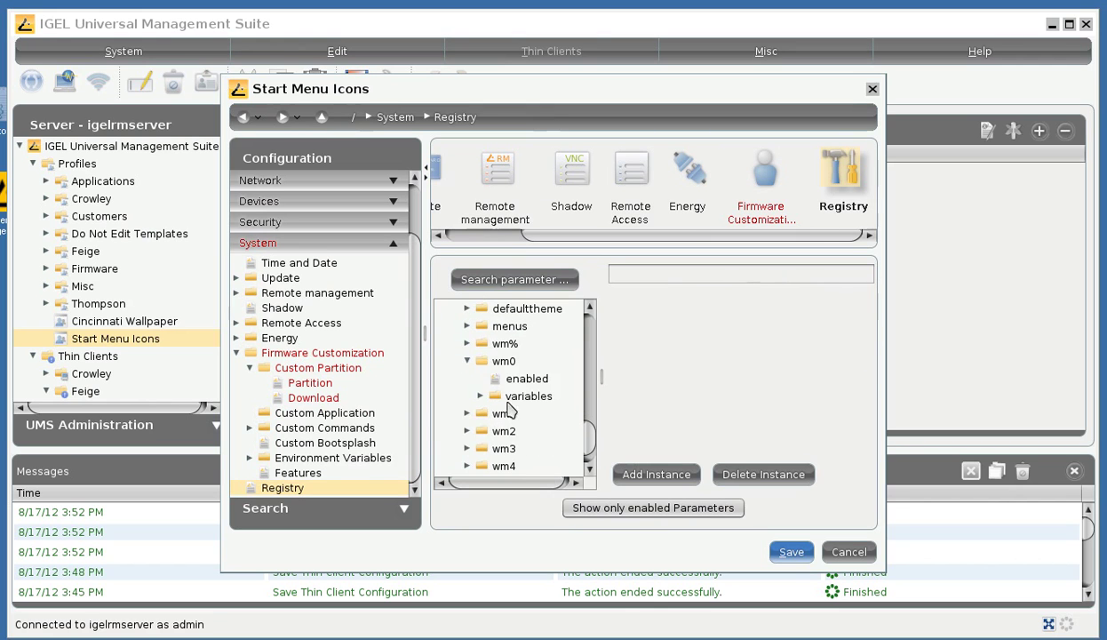
scroll(507, 399, up, 5)
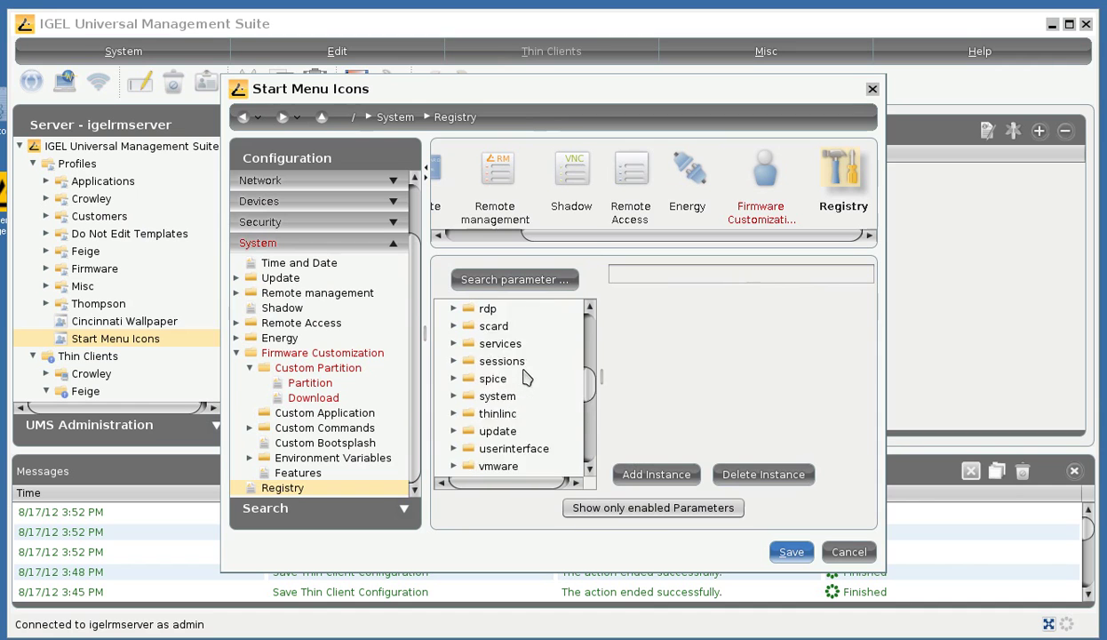
scroll(525, 378, up, 3)
scroll(524, 375, down, 7)
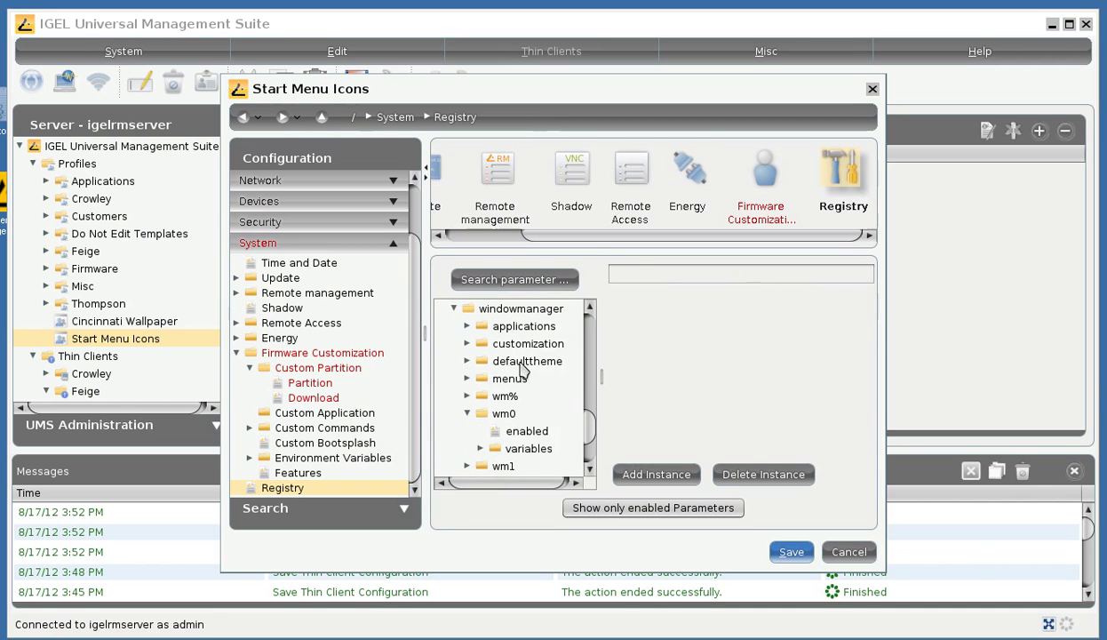
scroll(504, 432, down, 1)
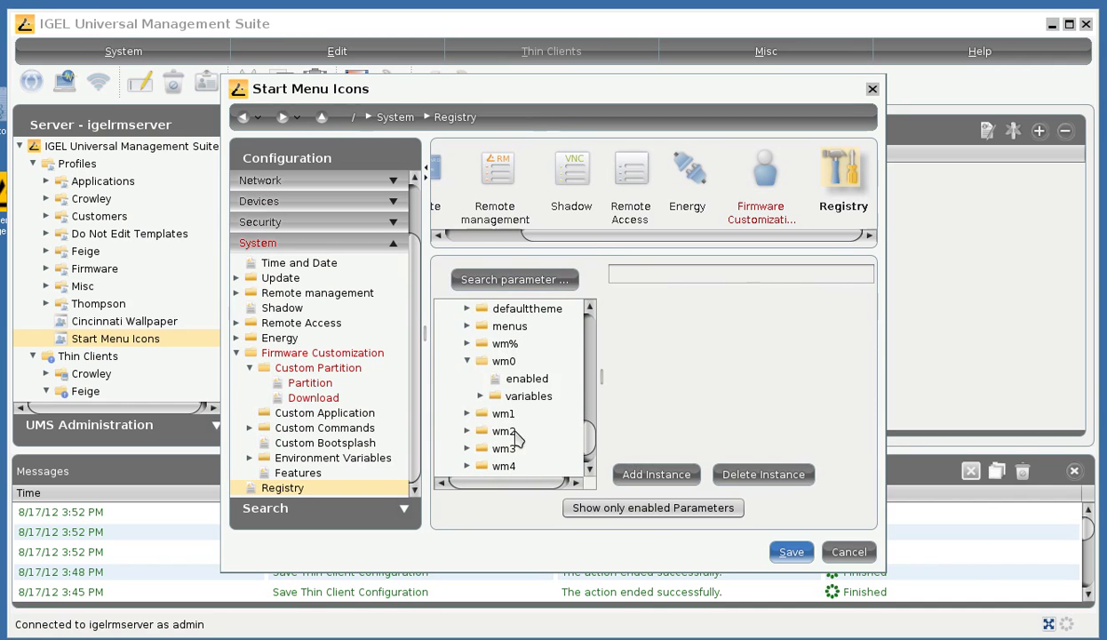
click(480, 395)
Enable startbuttonicon and set its value to /custom/starticons/green.jpg
scroll(542, 484, right, 2)
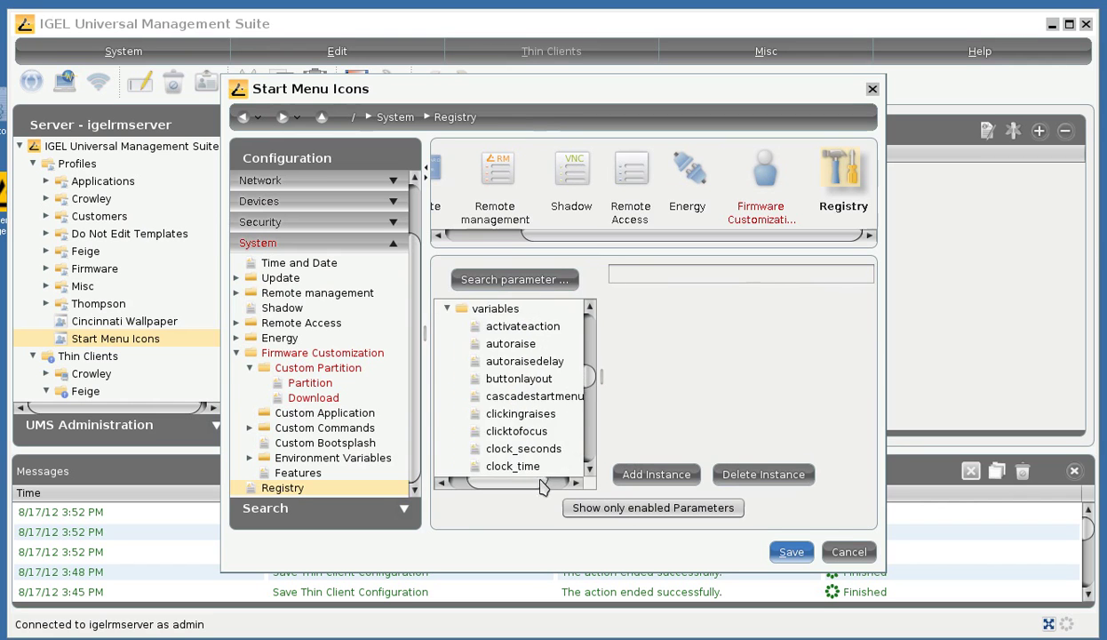
drag(583, 369, 592, 407)
click(514, 362)
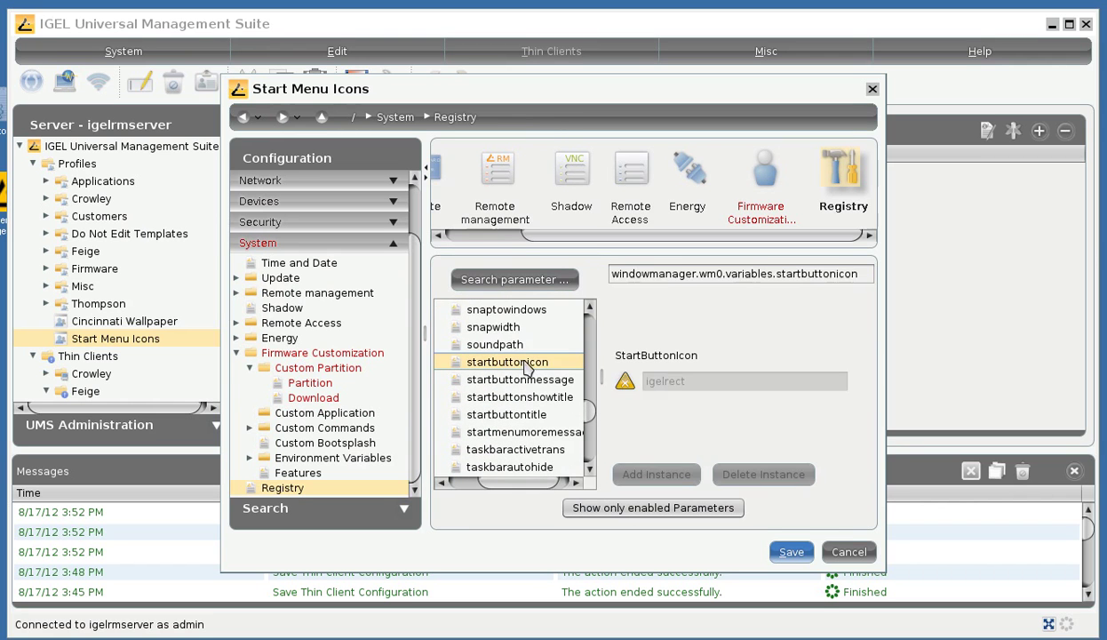
click(624, 384)
double_click(699, 381)
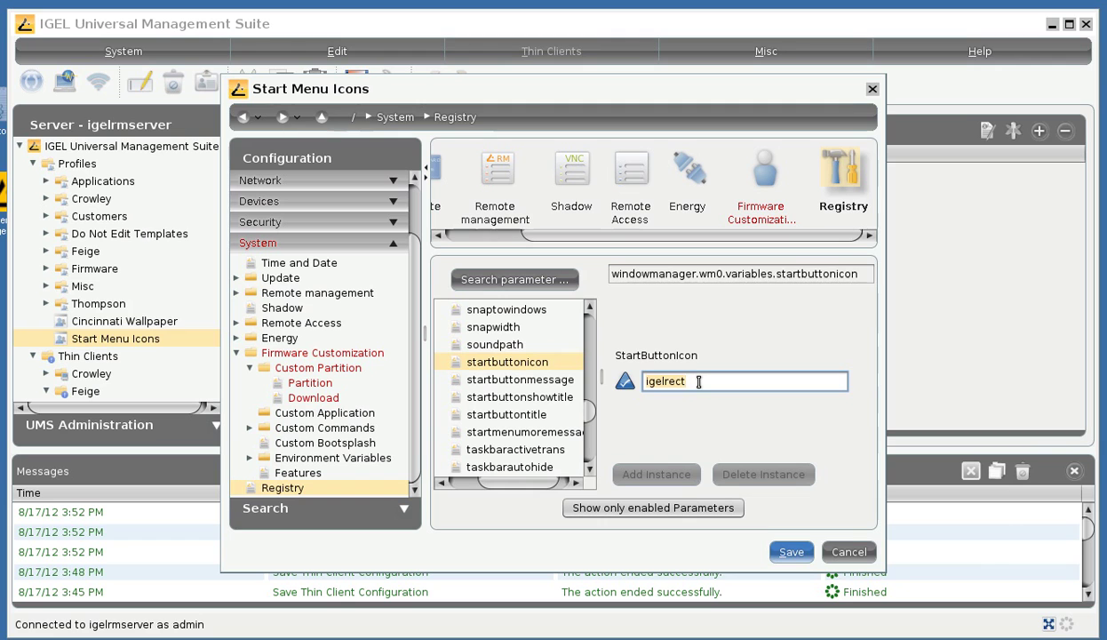
text(/custom/starticons/)
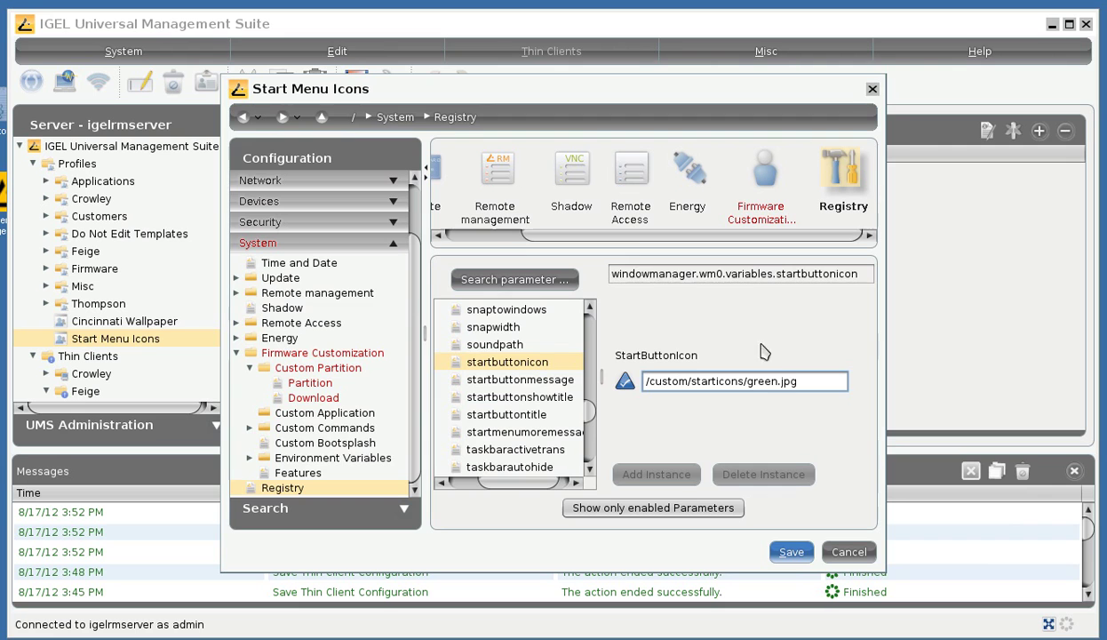
Save the profile and push settings UMS->TC to the UDLX Feige thin client
click(793, 553)
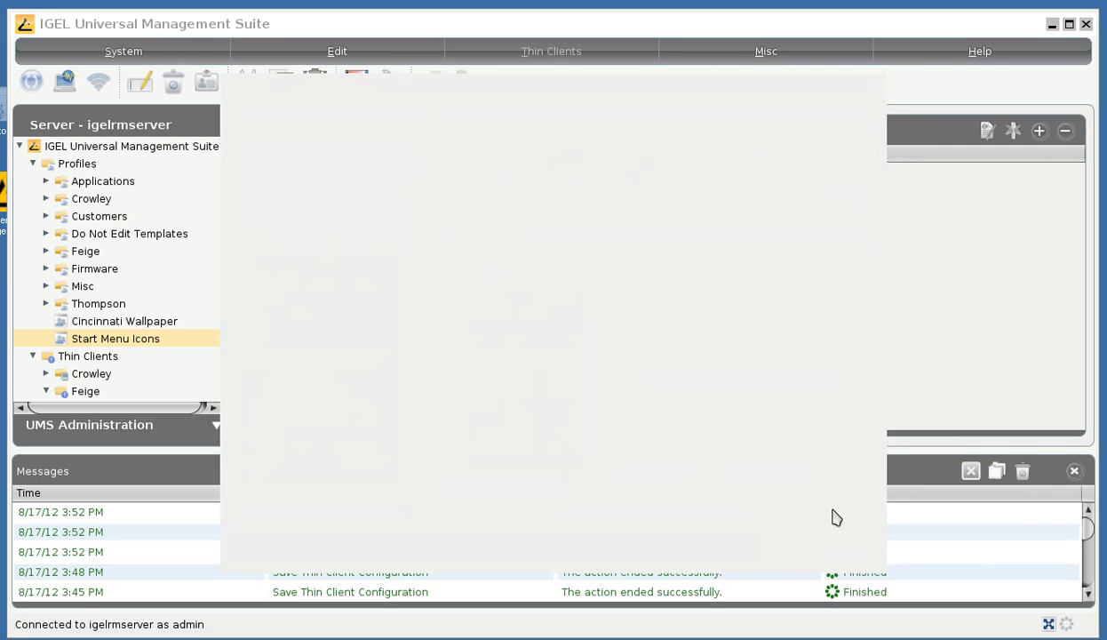
scroll(165, 317, down, 3)
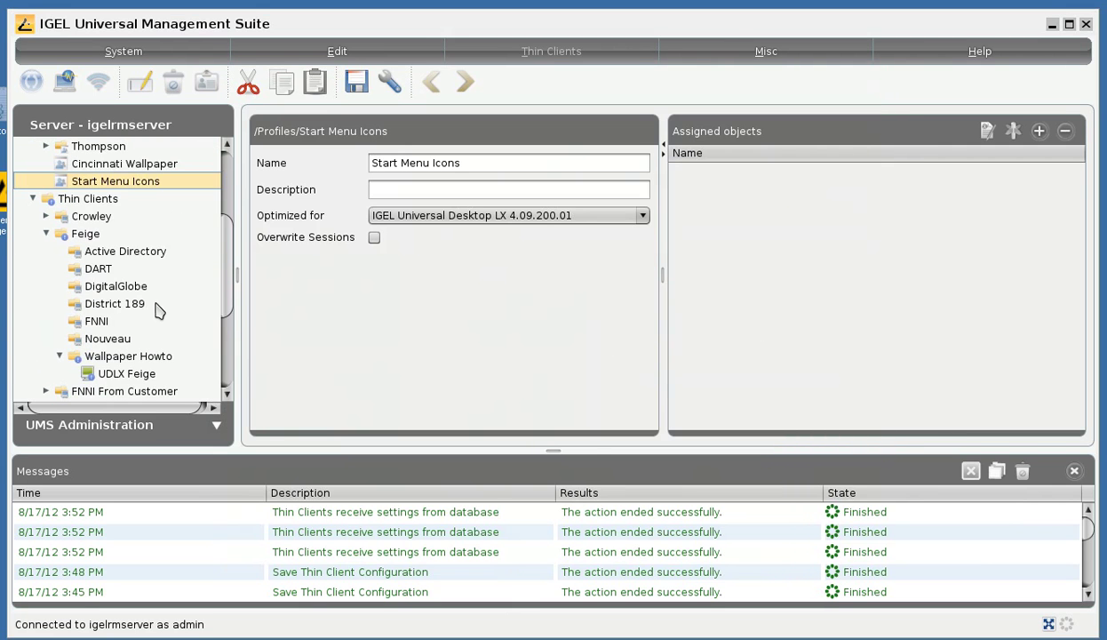
click(153, 373)
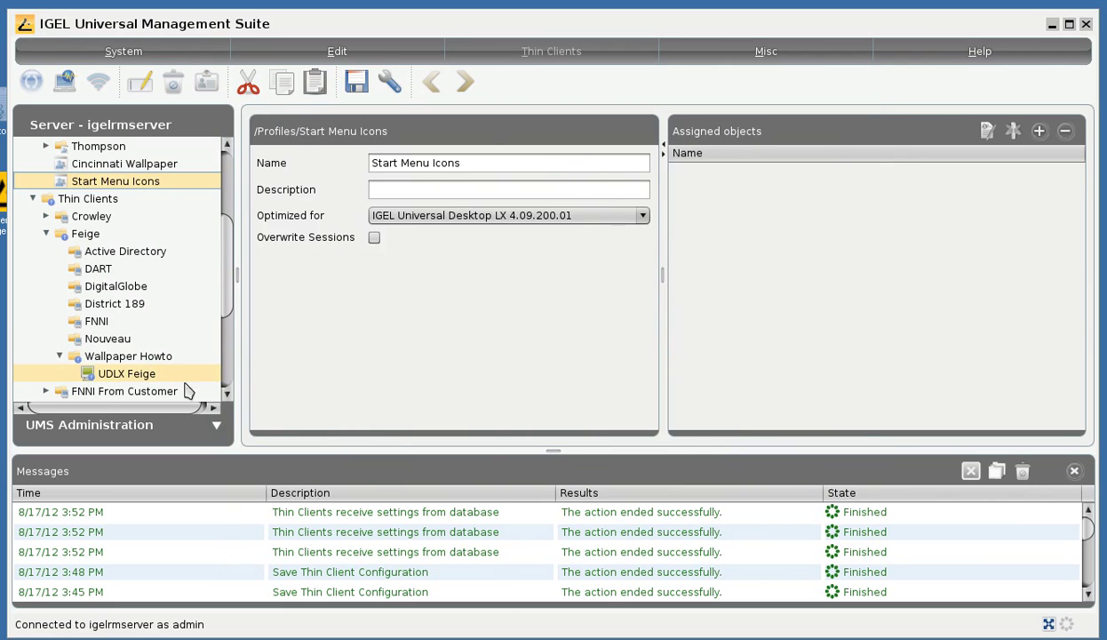
right_click(188, 372)
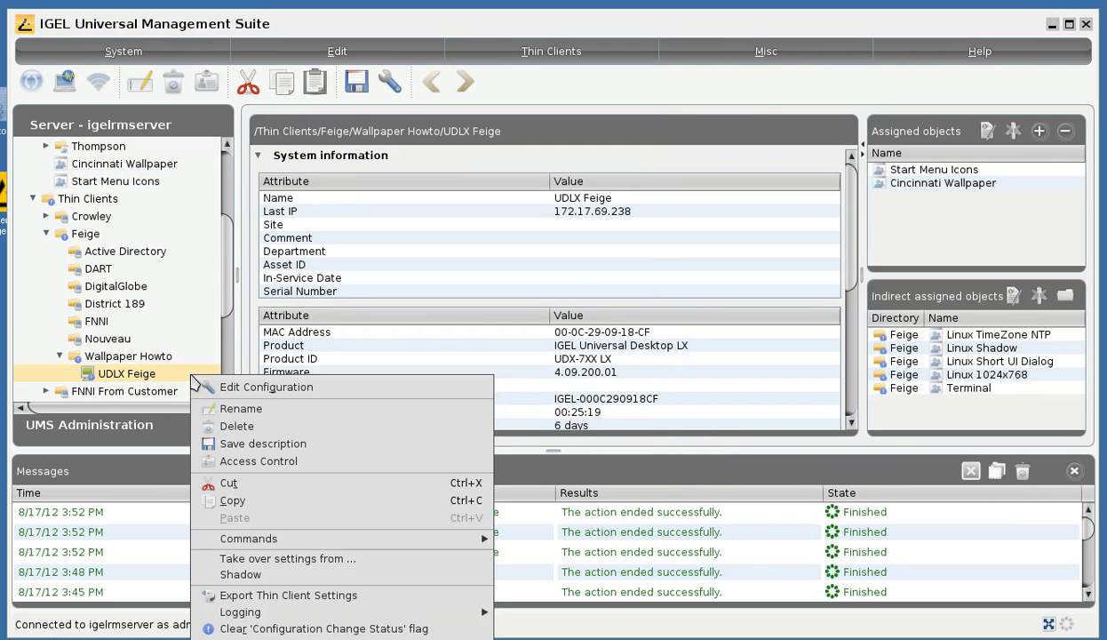
mouse_move(299, 540)
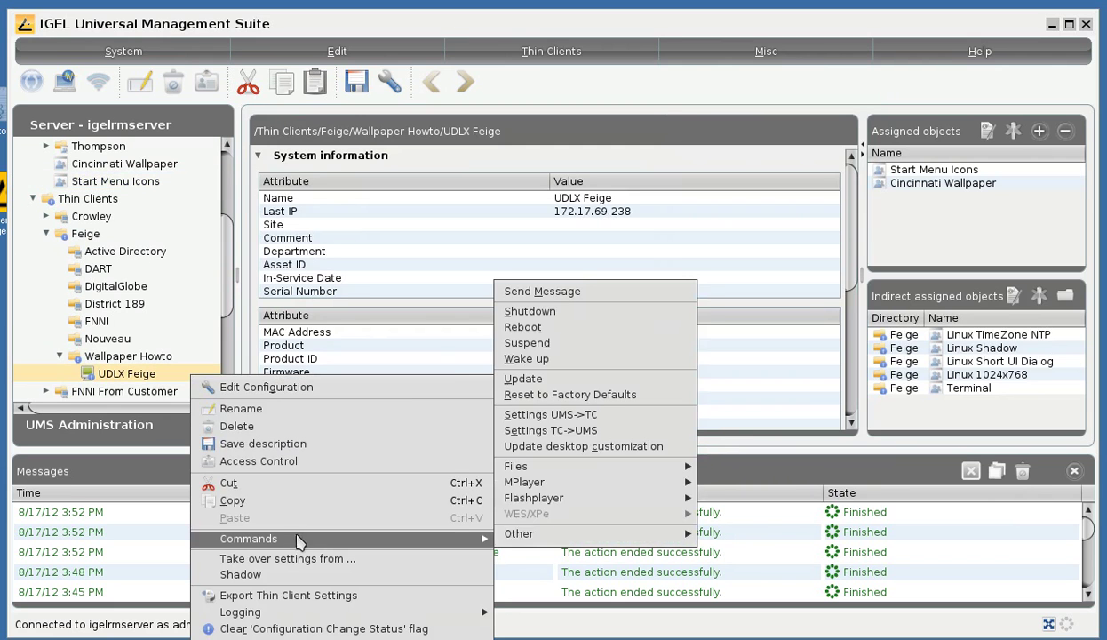
click(589, 412)
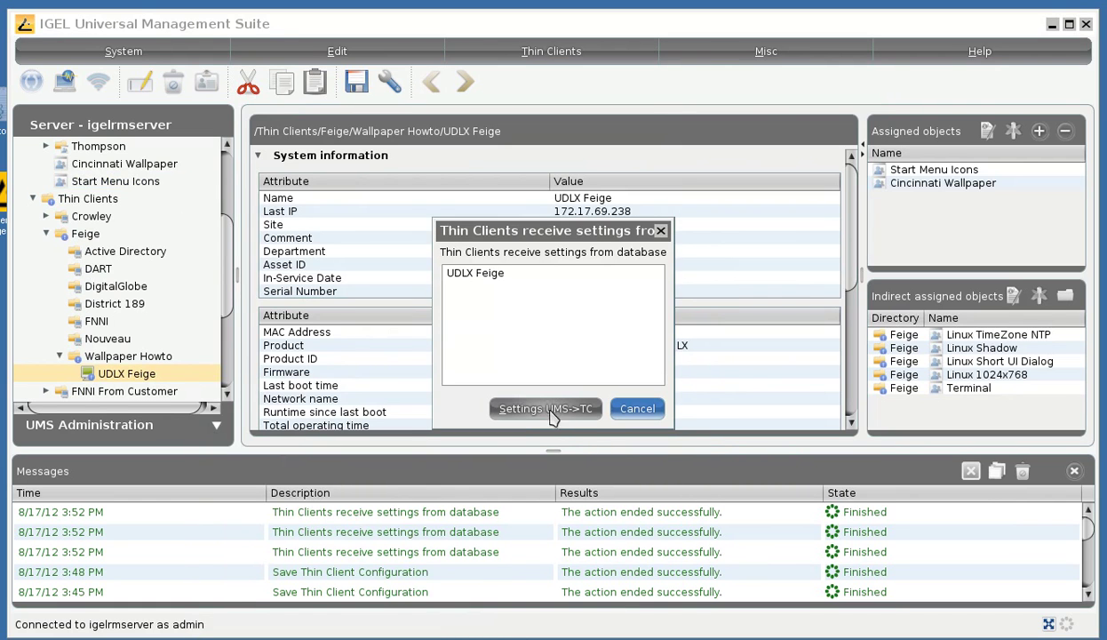
click(561, 416)
Confirm the settings push to UDLX Feige, check the thin client's start menu, then return to UMS
click(585, 413)
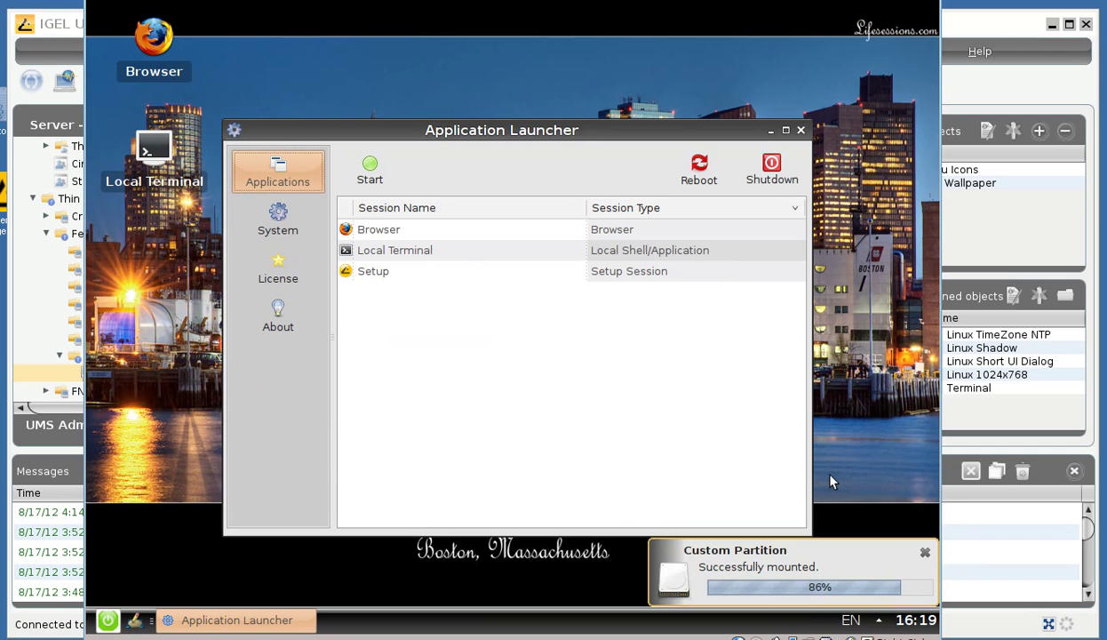
click(108, 620)
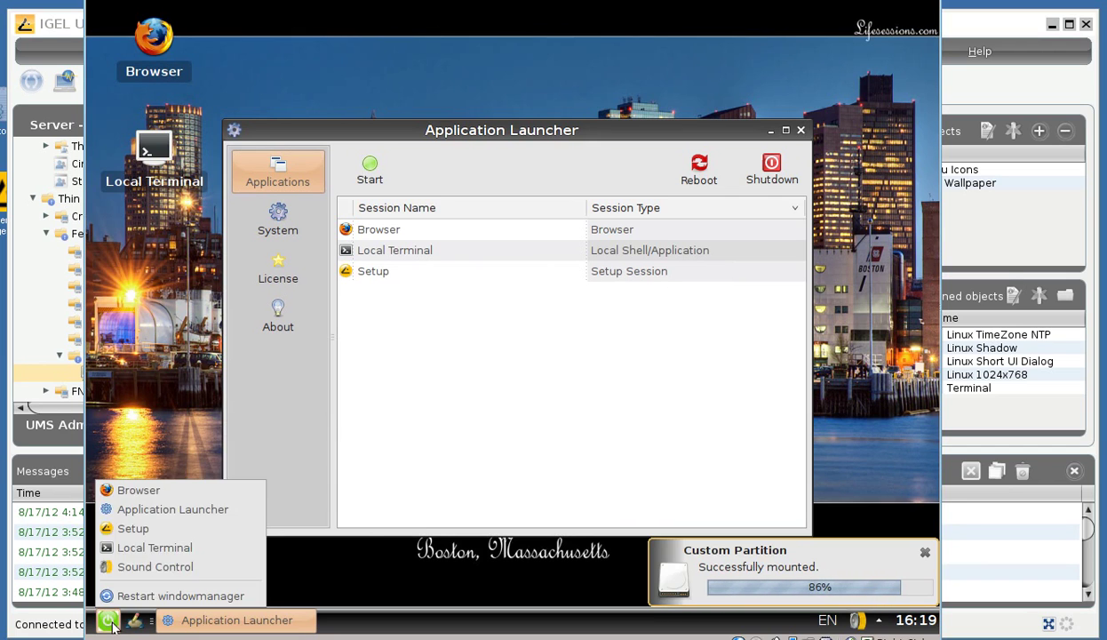
click(108, 619)
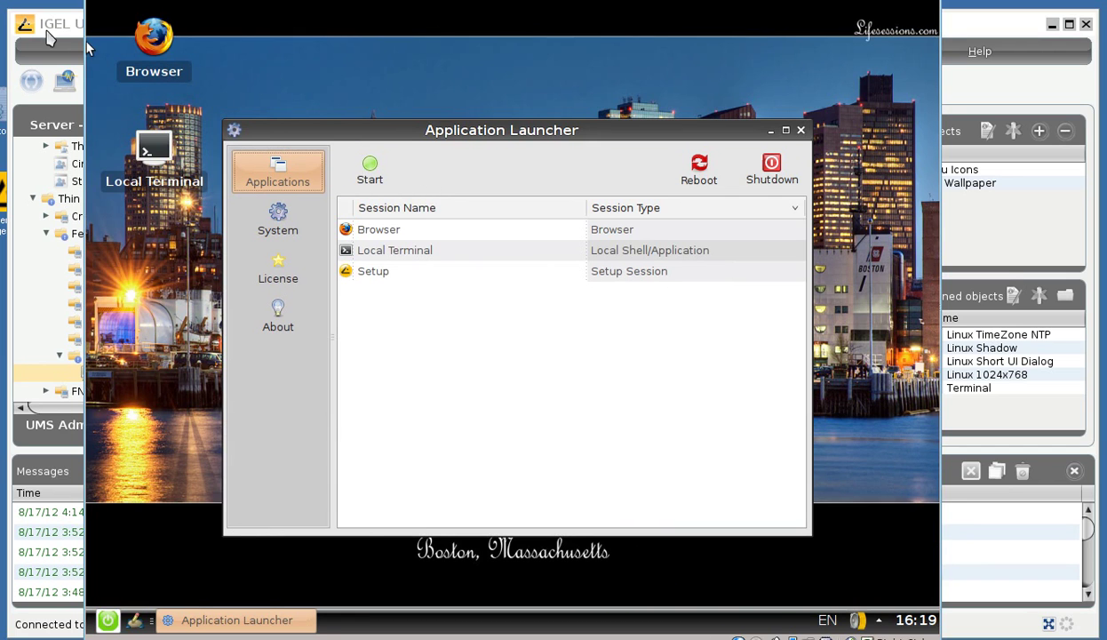
click(62, 31)
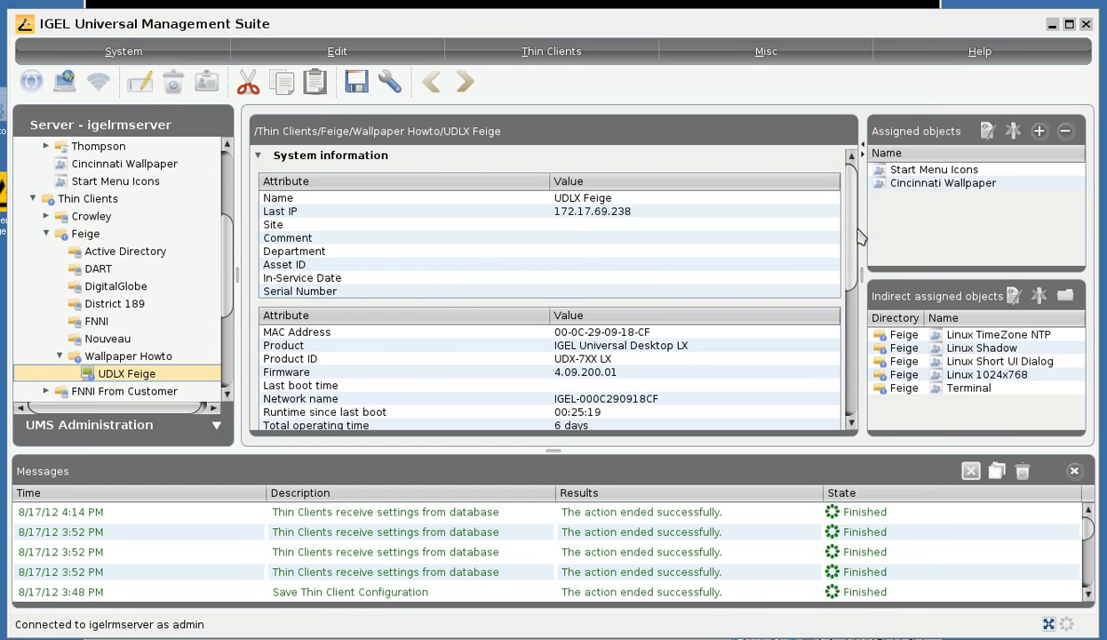
Open the Start Menu Icons profile and expand System > Registry > windowmanager > wm0 > variables
click(933, 169)
double_click(937, 175)
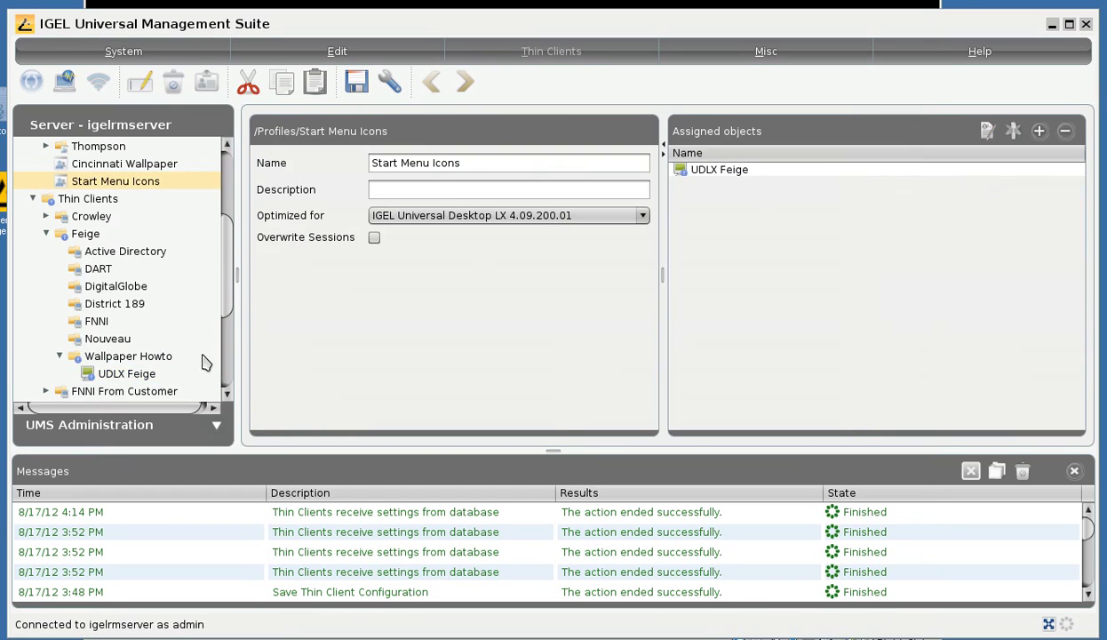
double_click(126, 183)
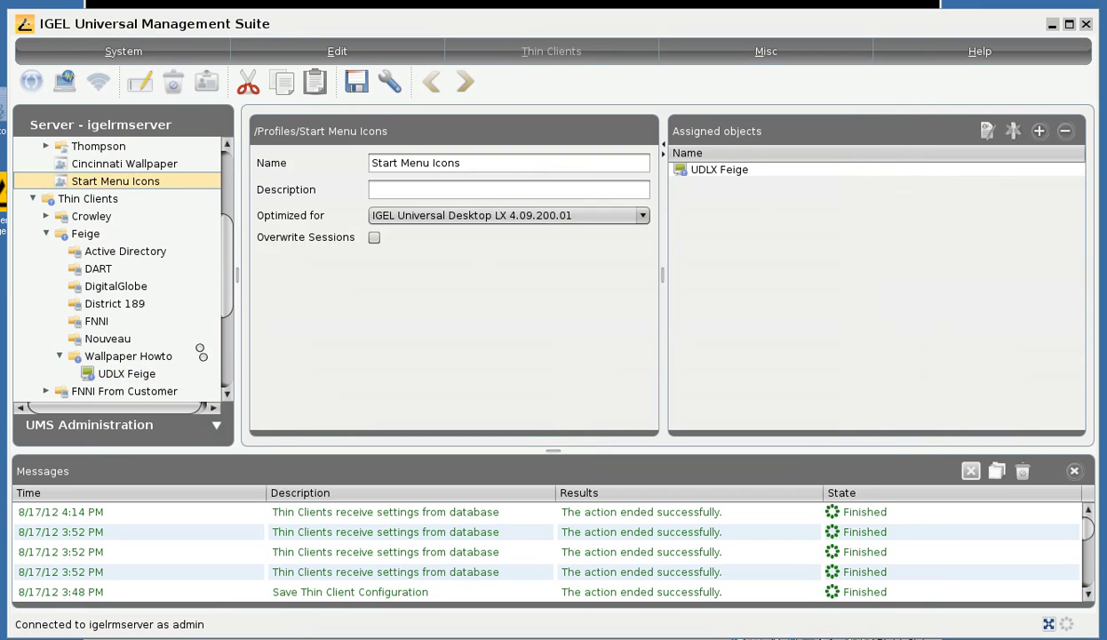
click(305, 307)
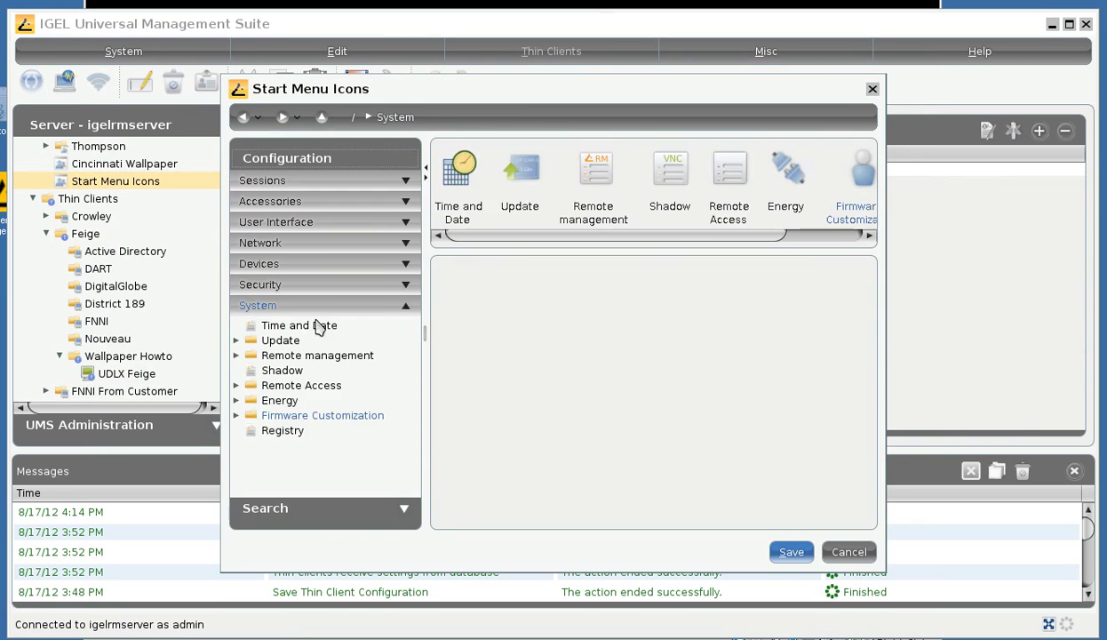
click(313, 417)
click(285, 487)
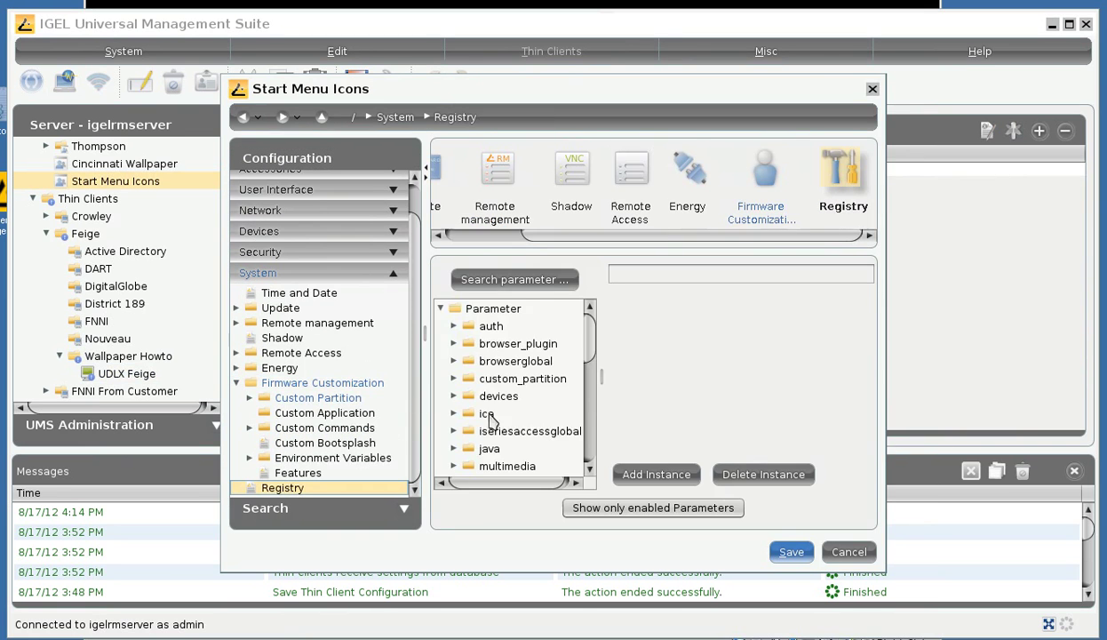
scroll(551, 418, down, 10)
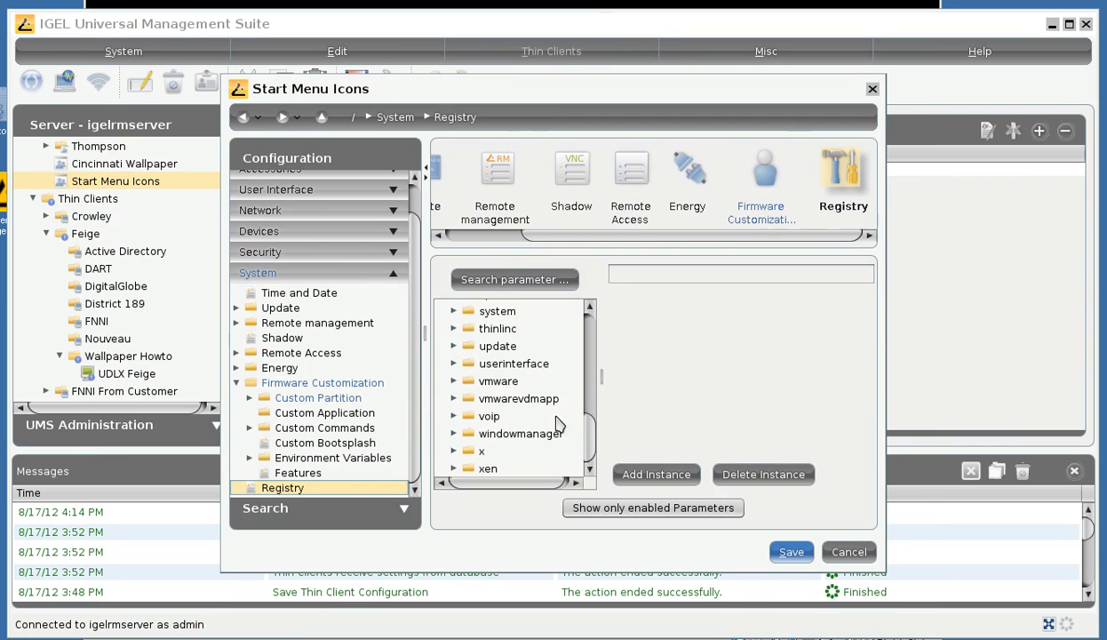
click(452, 433)
click(468, 414)
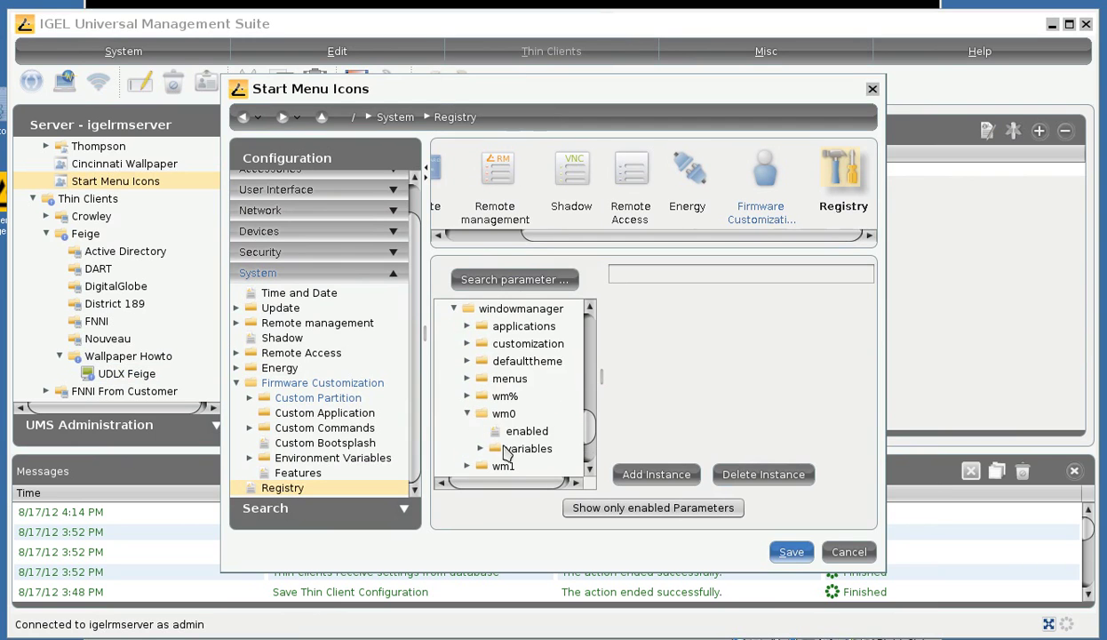
click(480, 448)
Change the startbuttonicon path from green.jpg to /custom/starticons/kubuntu.jpg
click(538, 476)
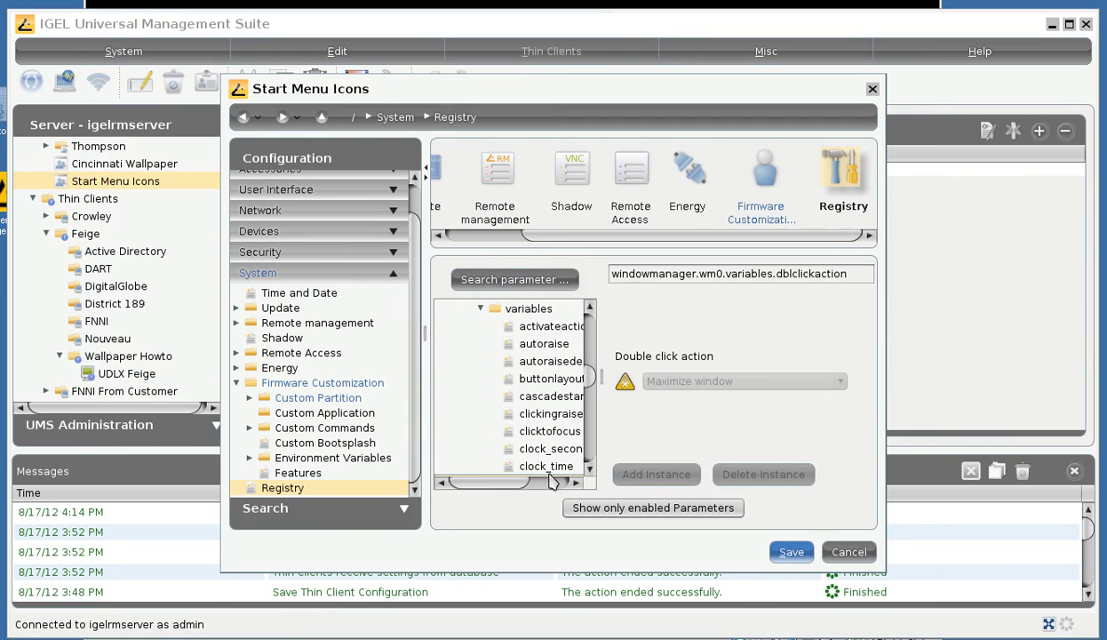
click(544, 482)
drag(584, 382, 578, 407)
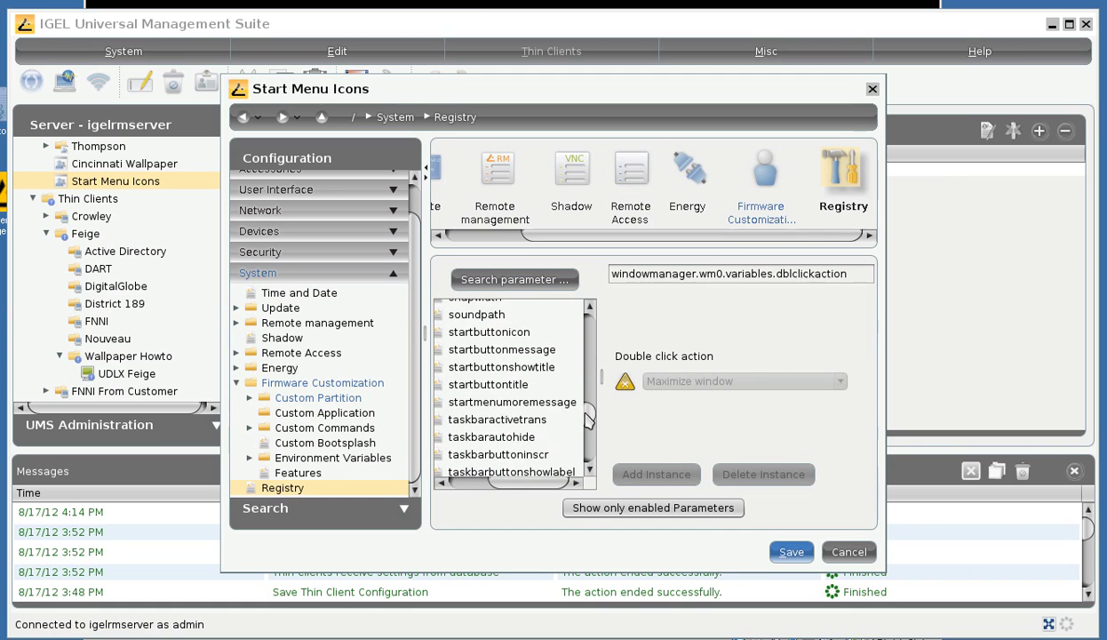
click(487, 334)
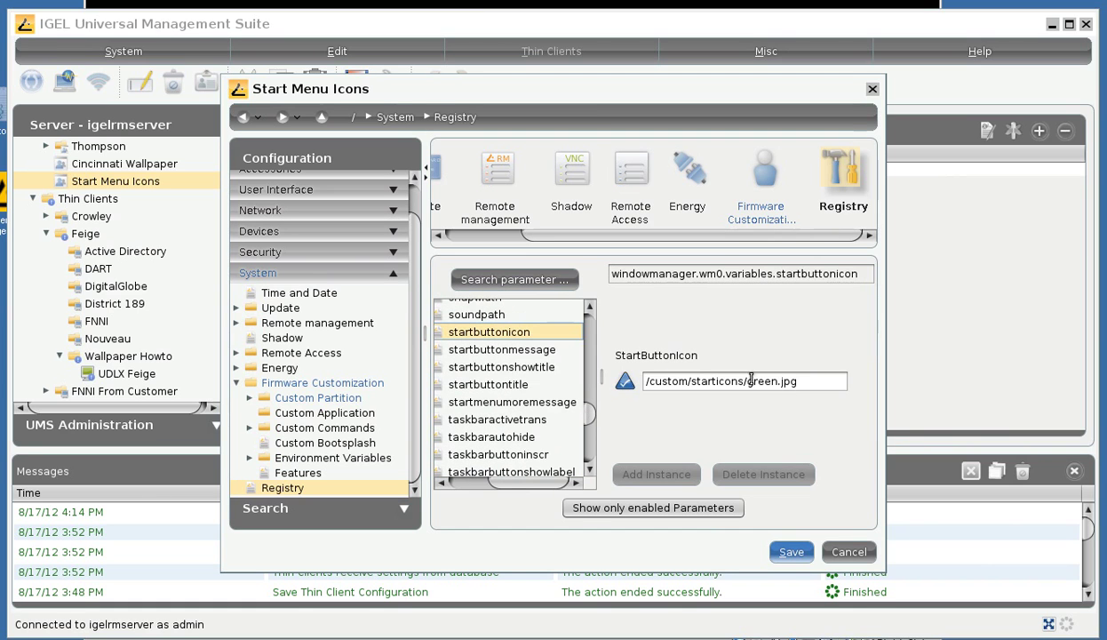
drag(746, 381, 860, 406)
text(kubuntu)
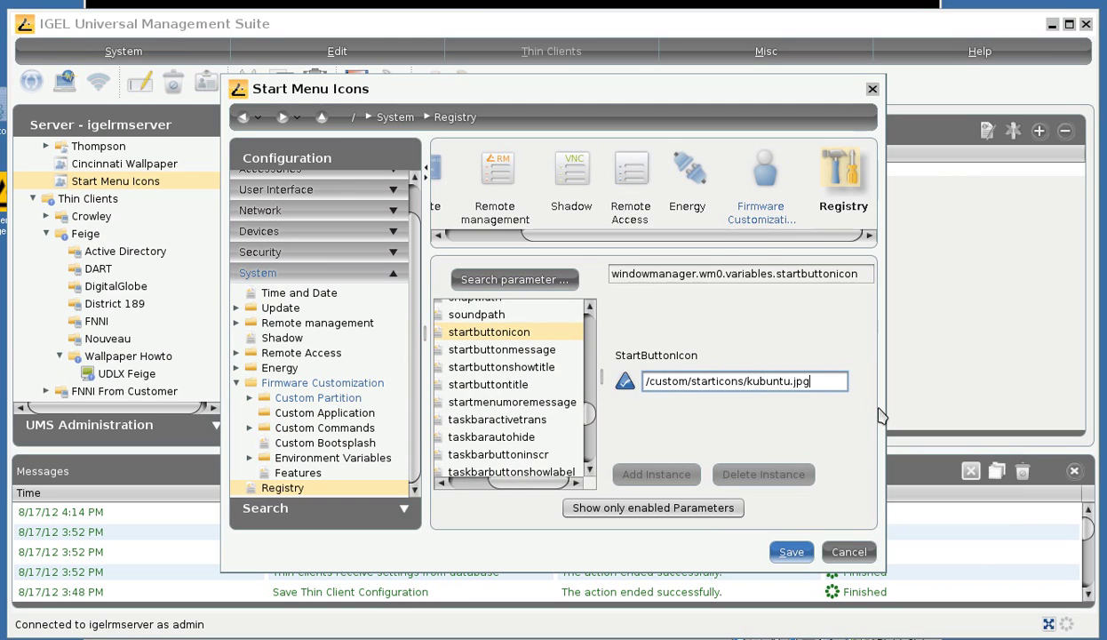
Save the profile and apply the kubuntu.jpg icon change with Update time set to Now
click(790, 553)
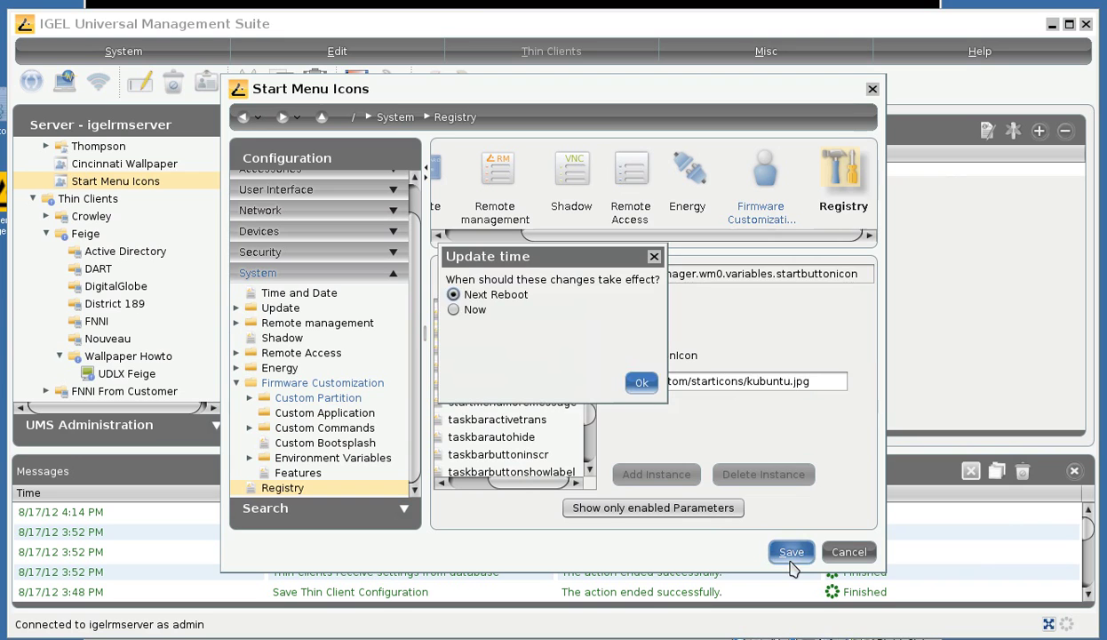
click(455, 309)
click(641, 382)
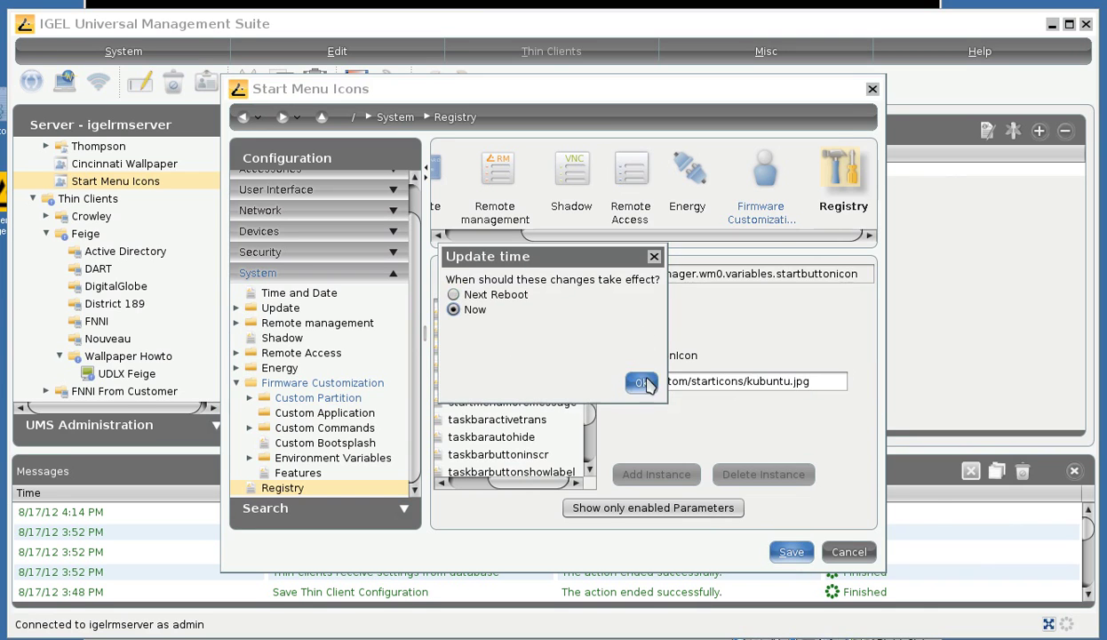